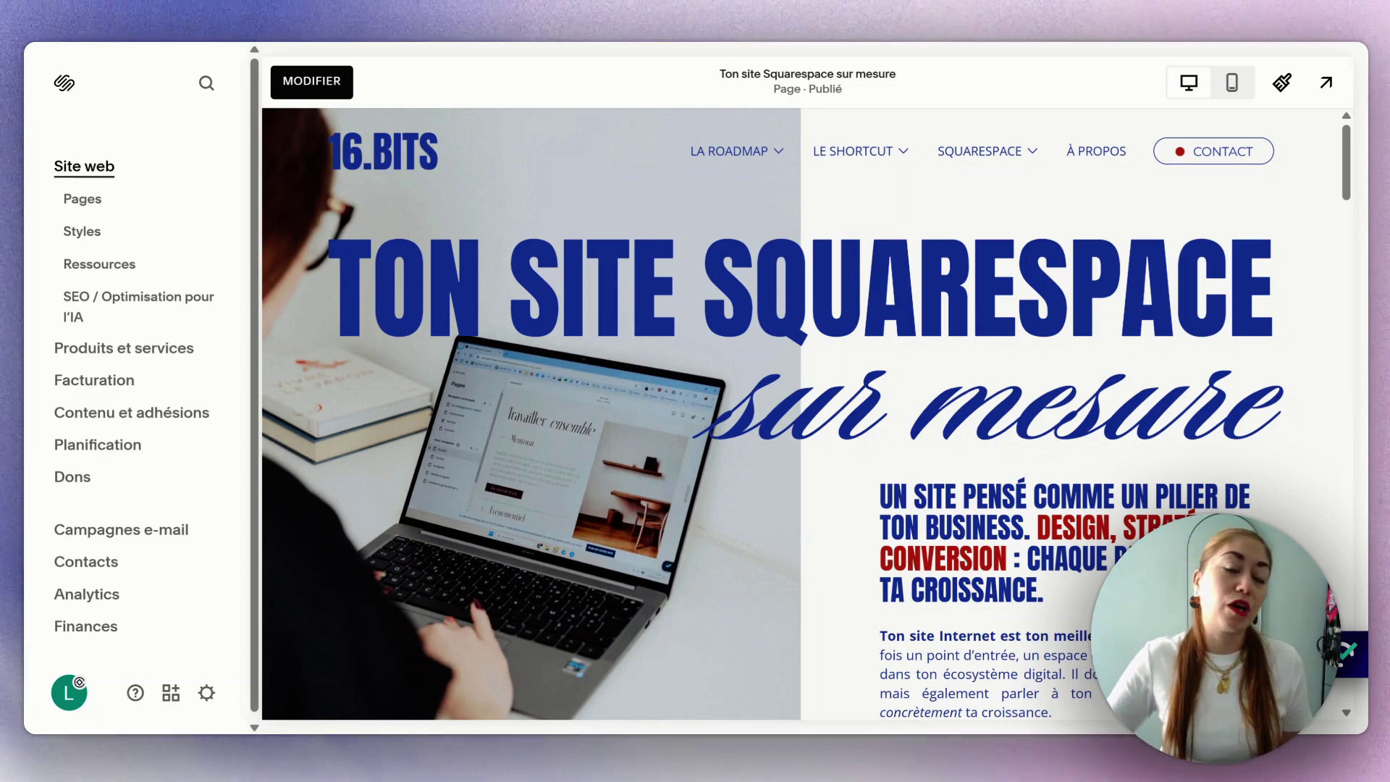
Step: Search the site settings for "page", open the Pages système results and go to the Écran de verrouillage settings
left_click(211, 92)
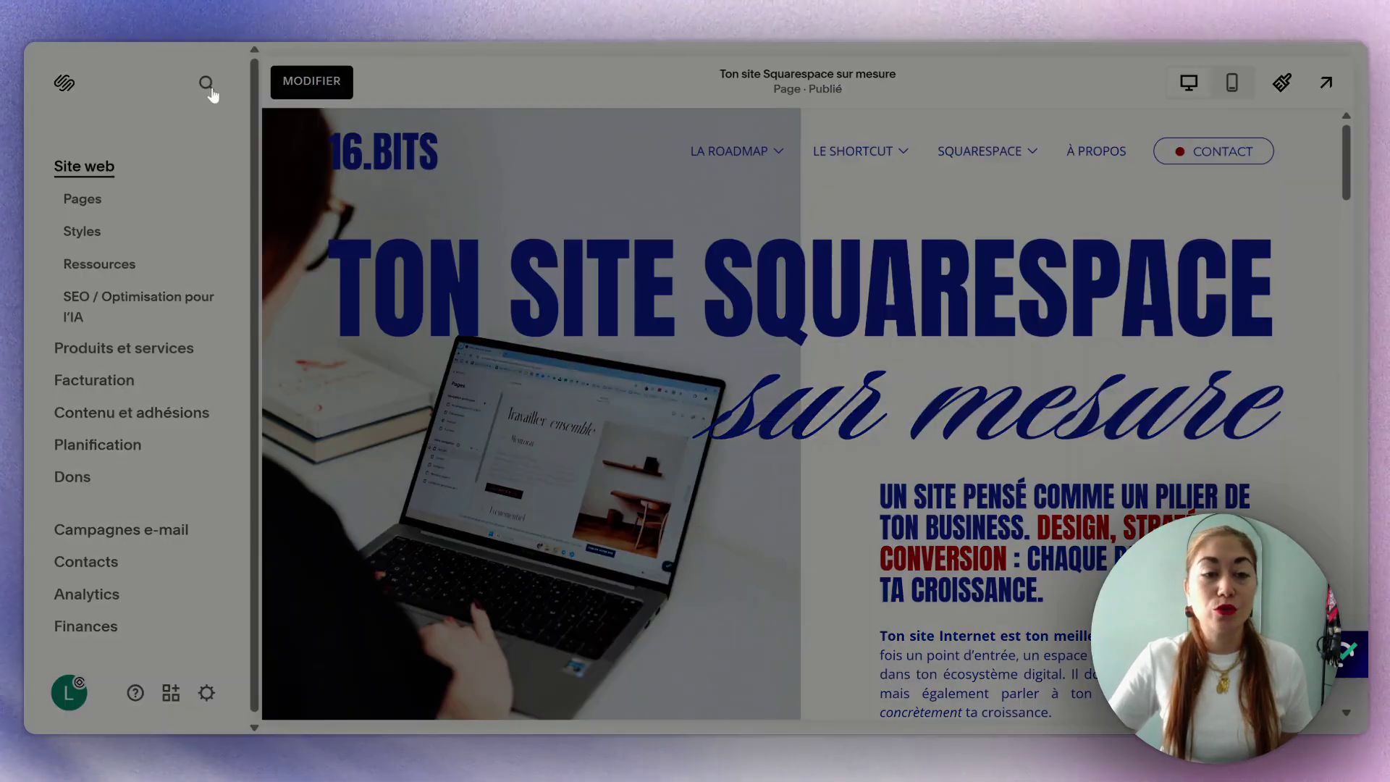
type("page")
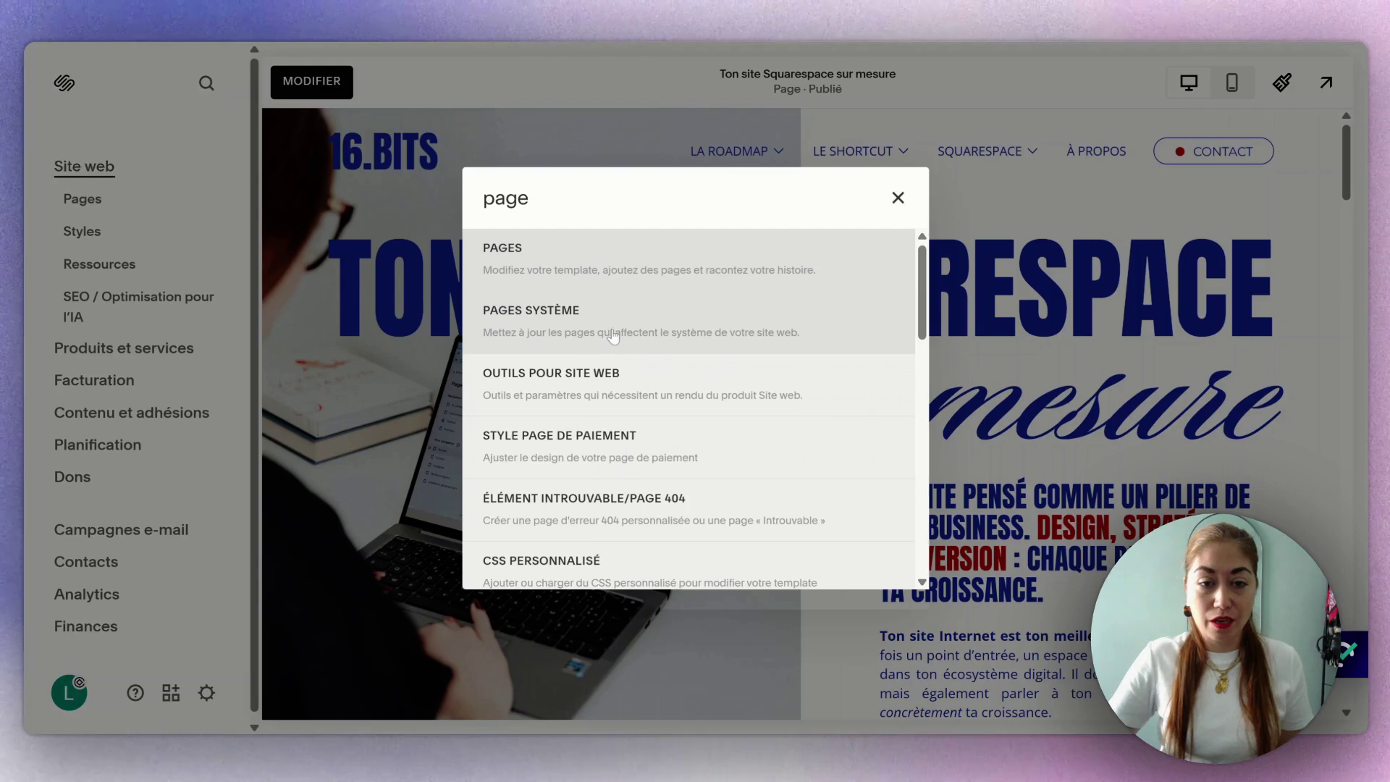
left_click(613, 337)
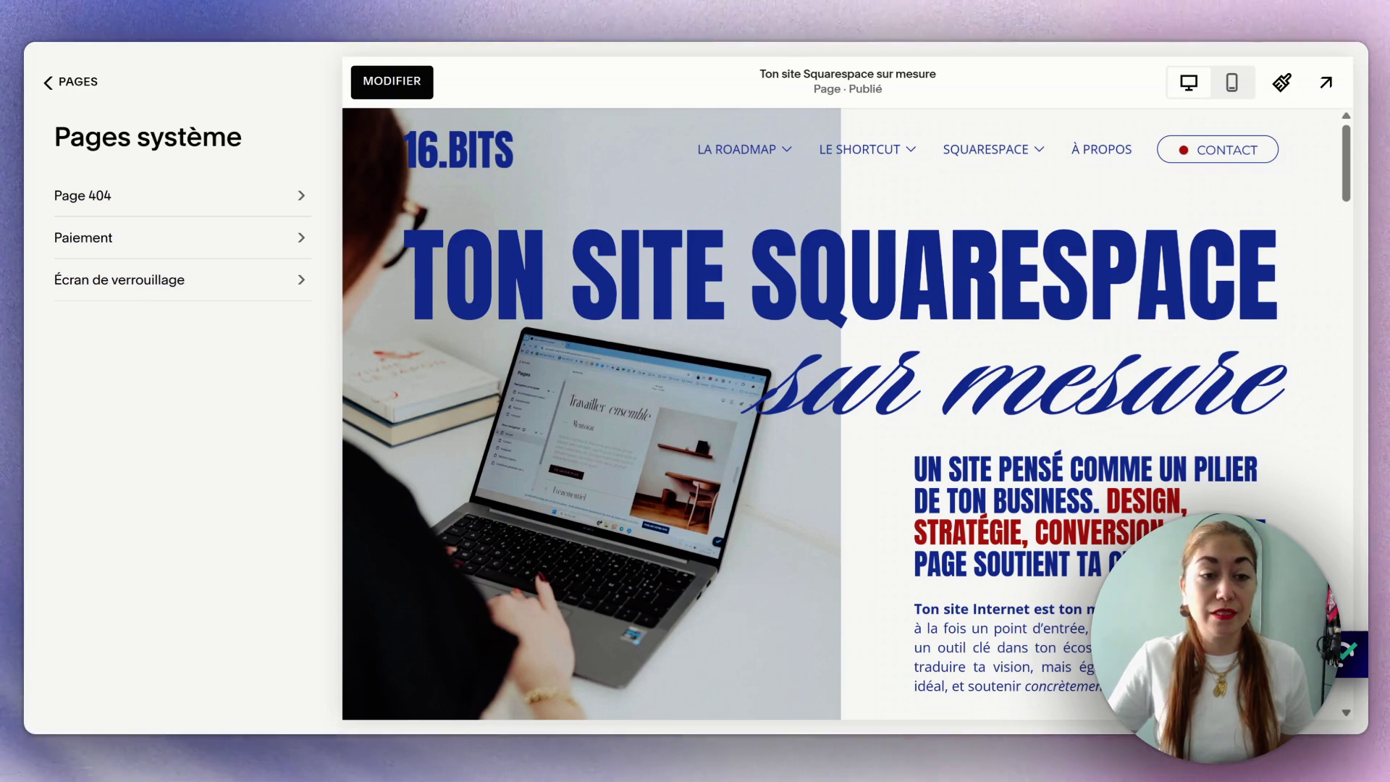
left_click(149, 293)
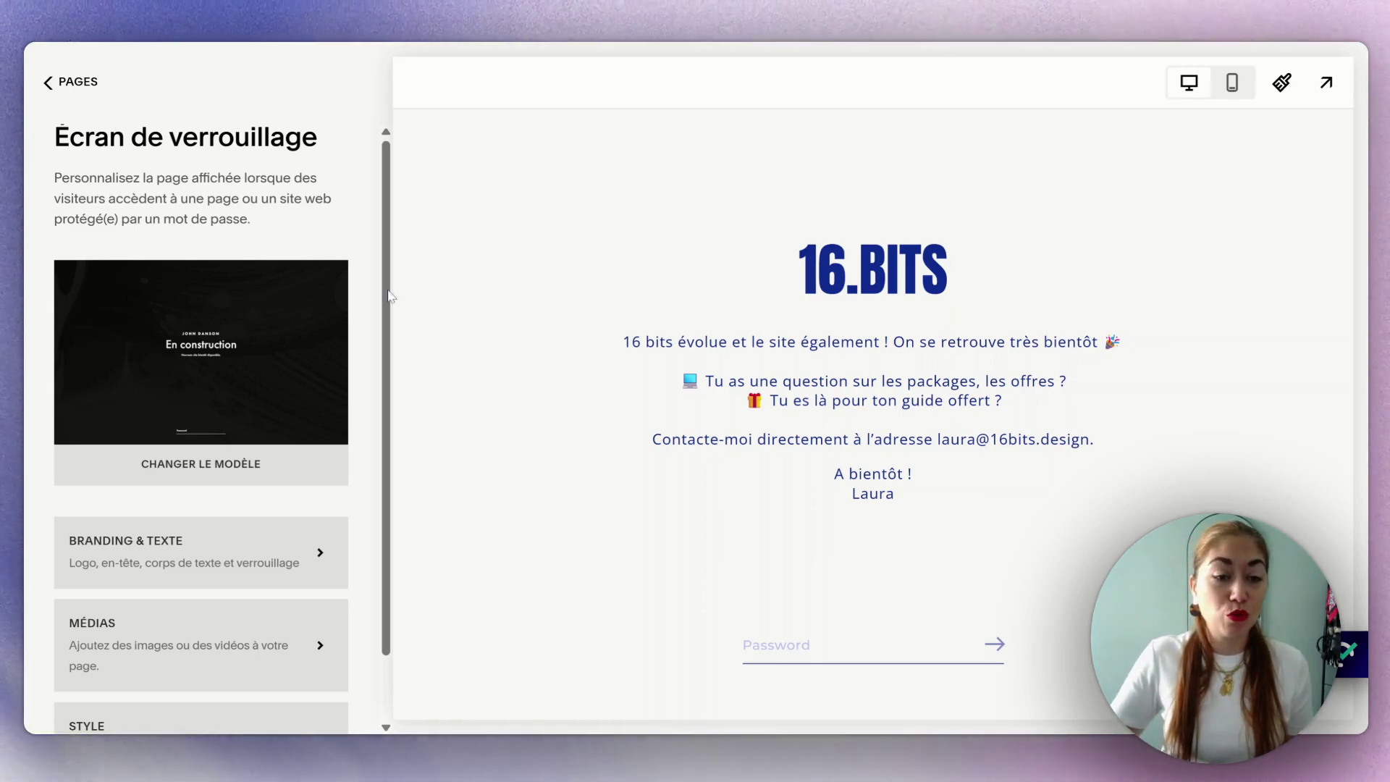
Step: Browse the available lock screen templates from the first to the last and return to the start of the list
left_click(218, 476)
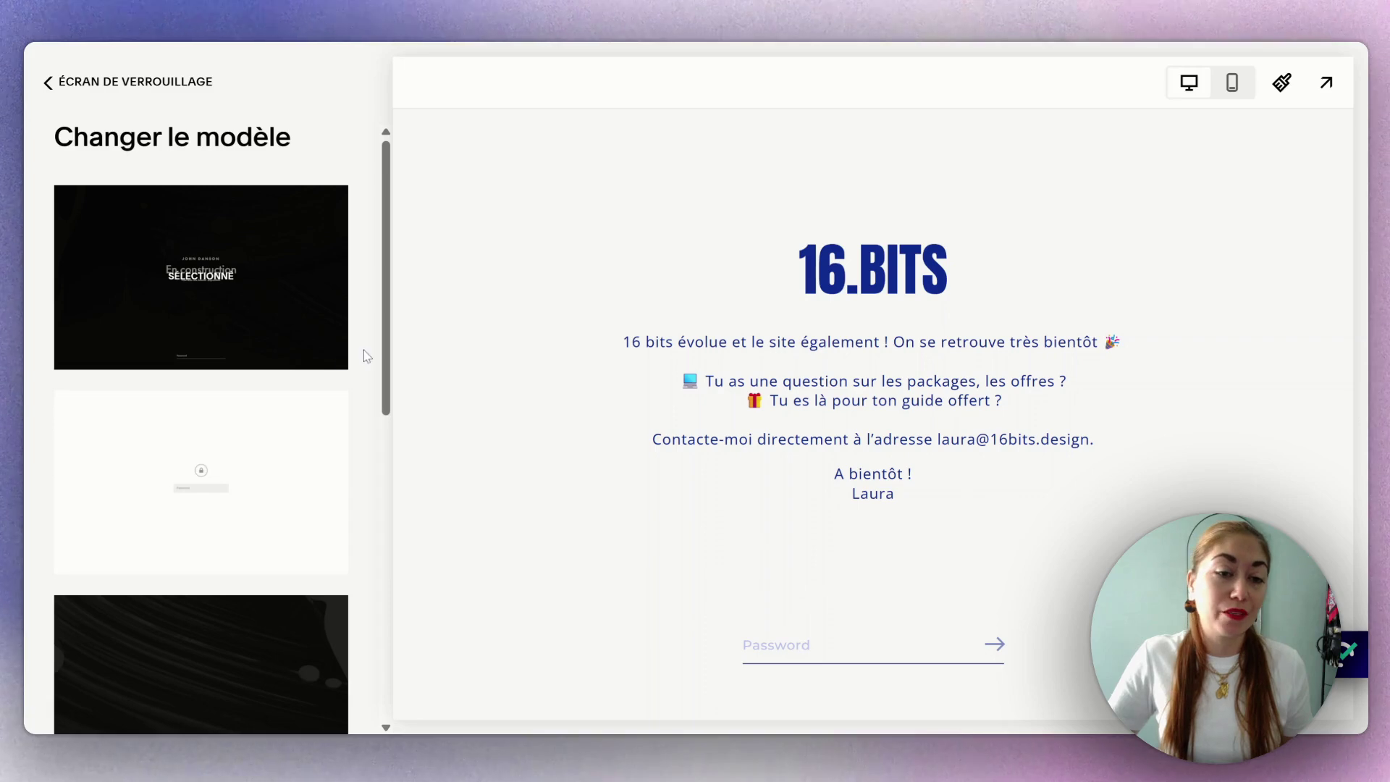
mouse_move(293, 444)
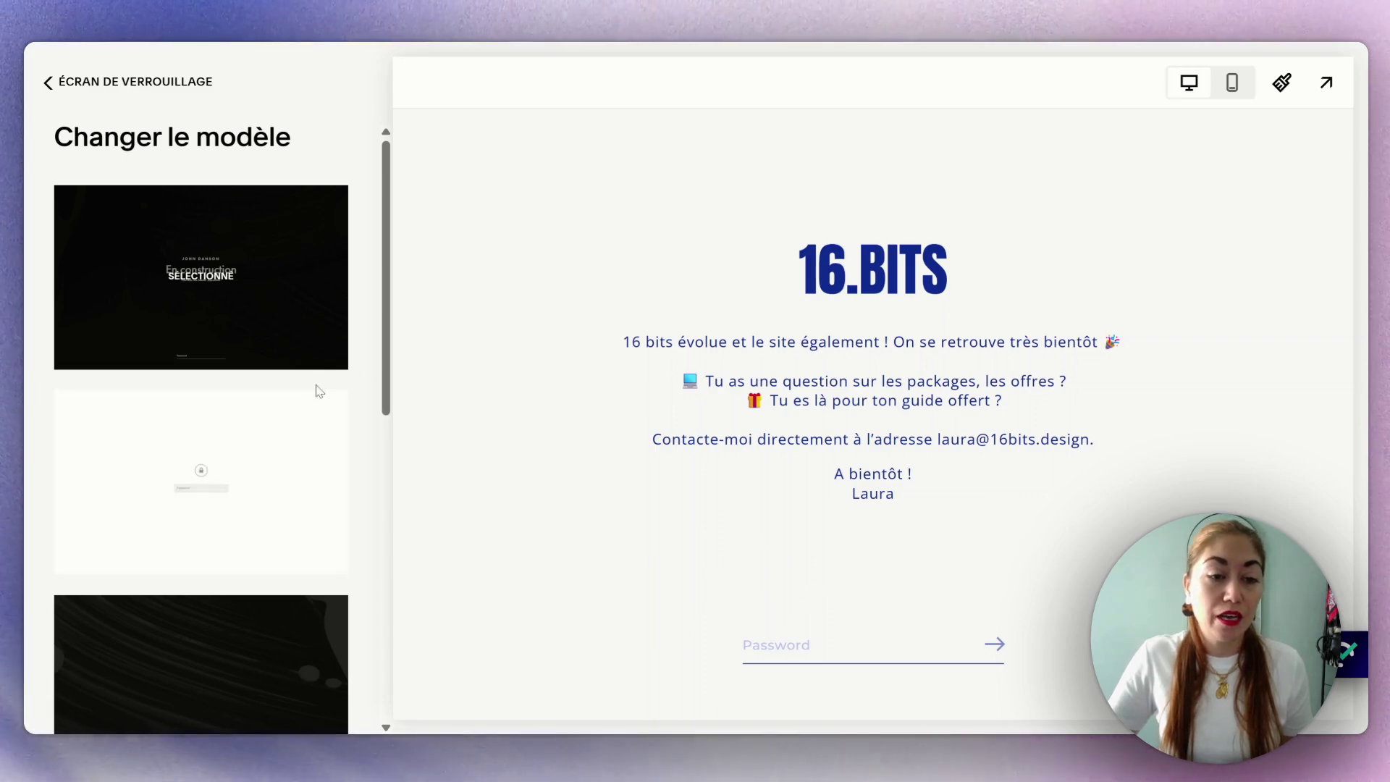
scroll(313, 389, "down", 3)
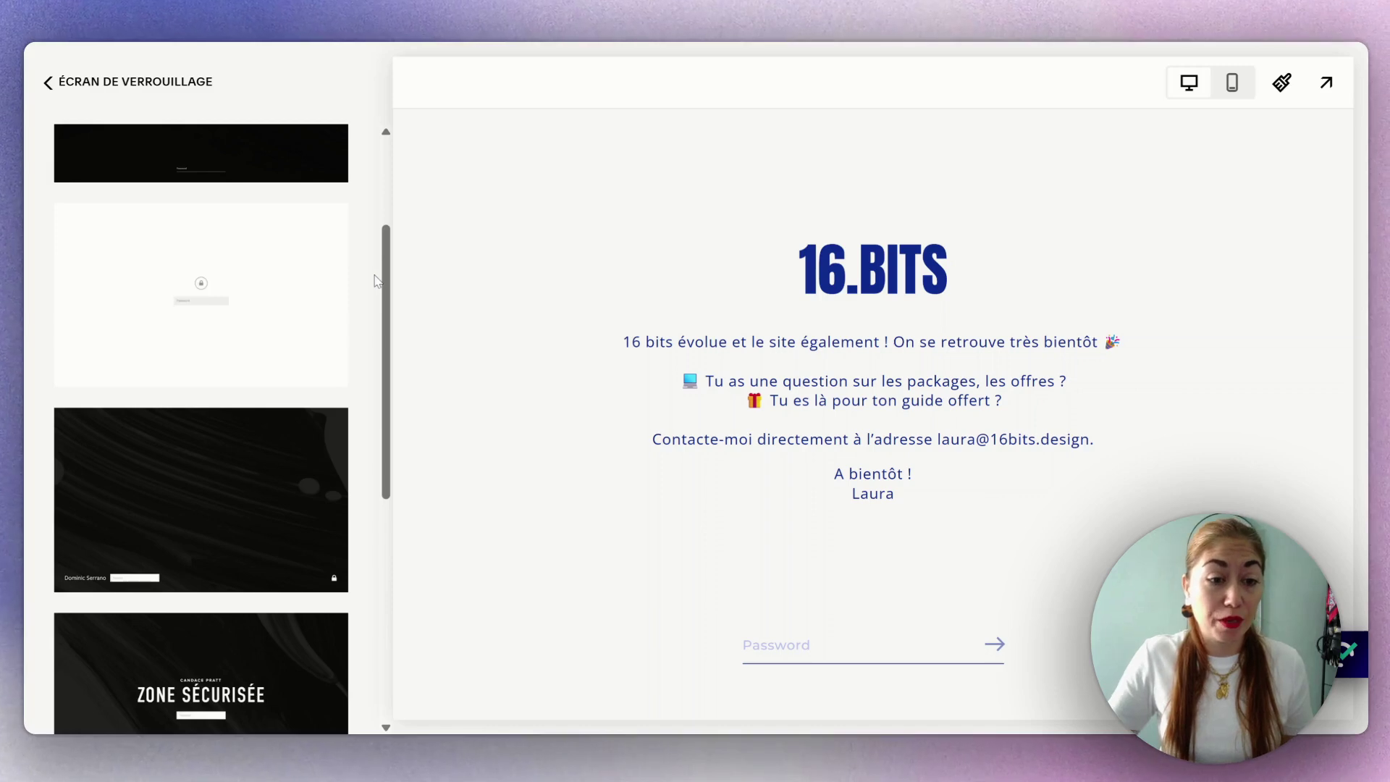
scroll(377, 281, "down", 3)
mouse_move(331, 295)
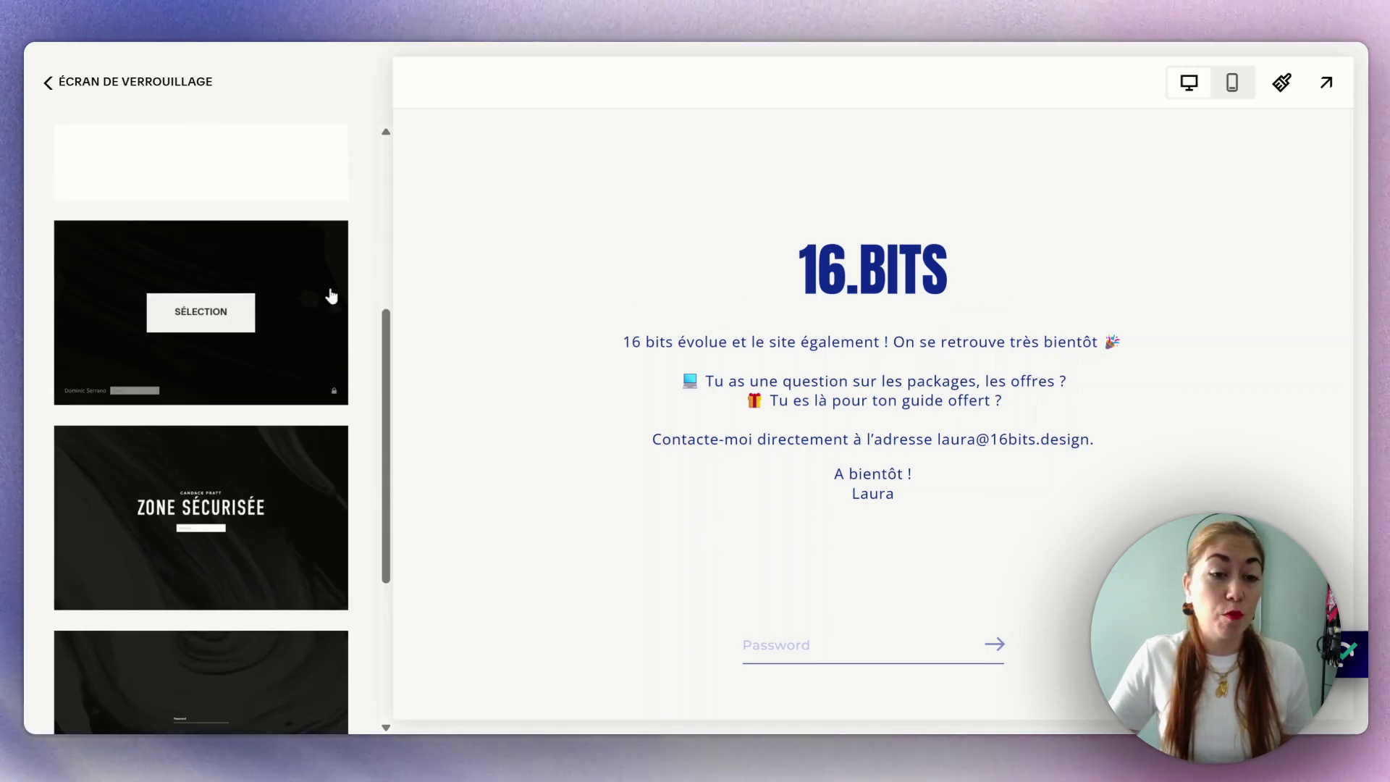
scroll(367, 279, "down", 3)
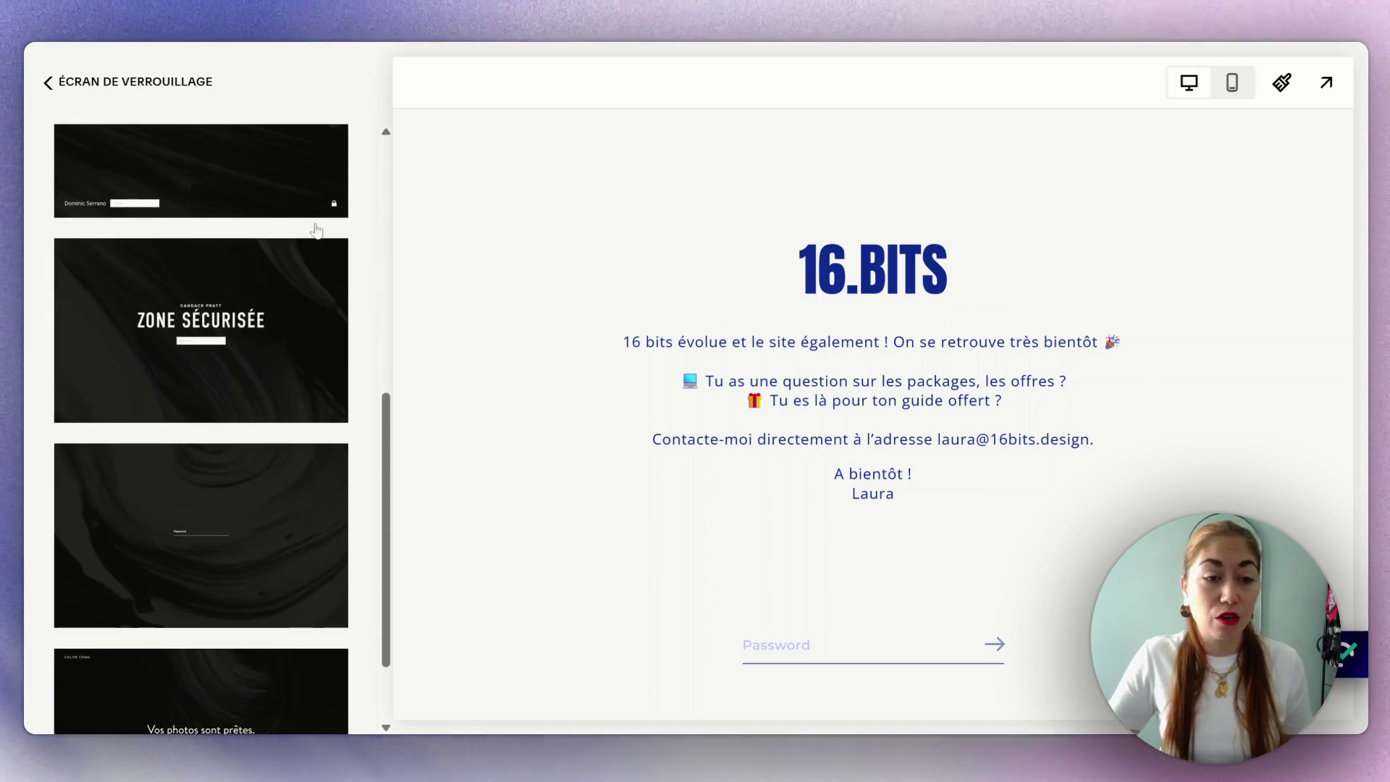
scroll(364, 456, "down", 2)
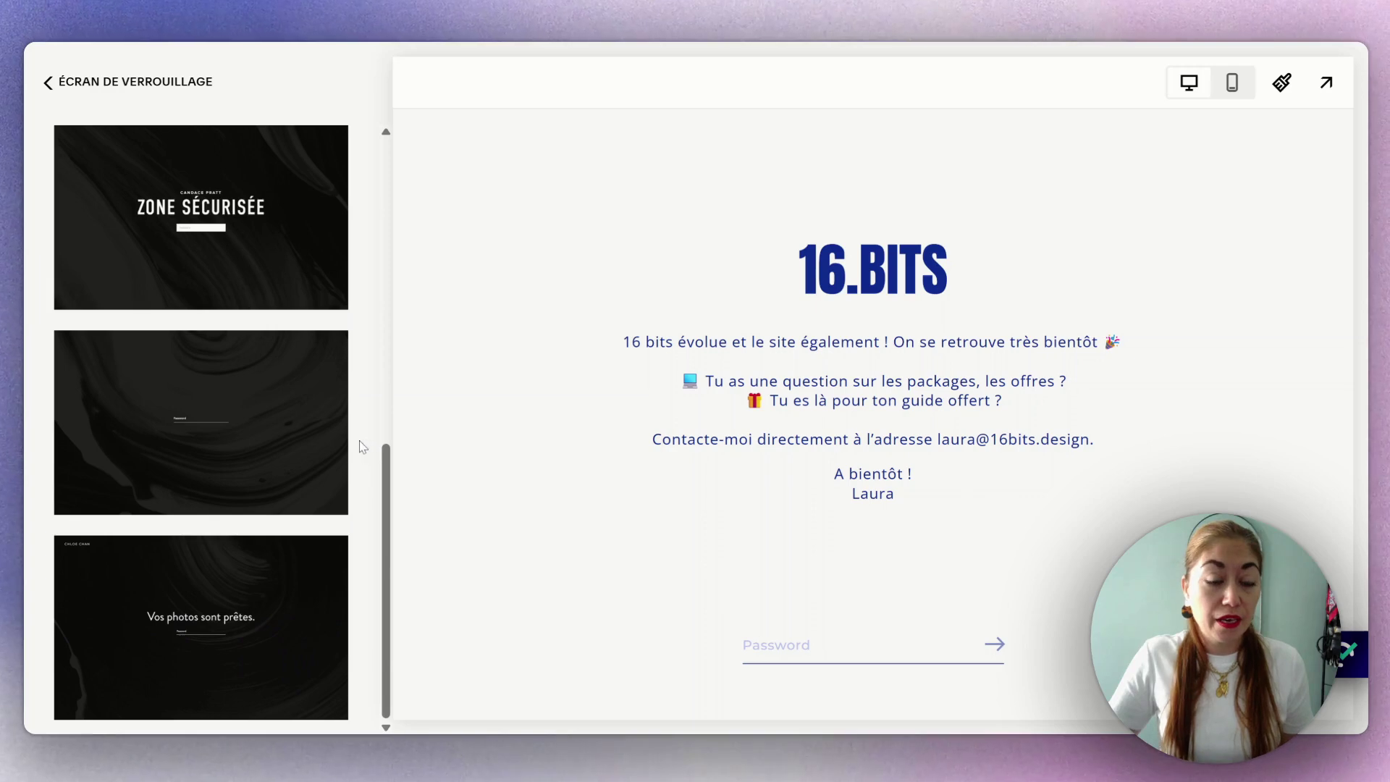
left_click_drag(386, 478, 436, 146)
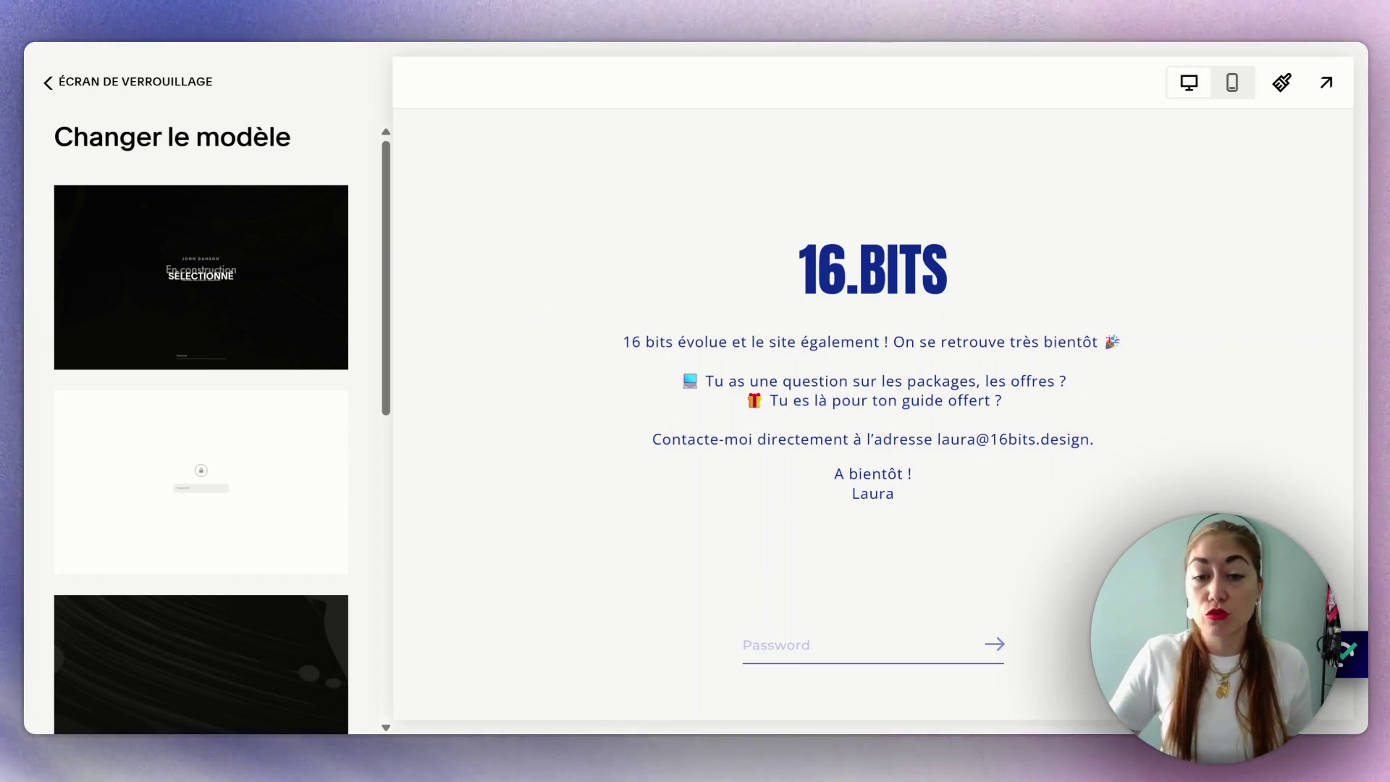
Step: Review the lock screen message in the preview: the announcement, the visitor questions and the contact e-mail
left_click_drag(656, 342, 989, 342)
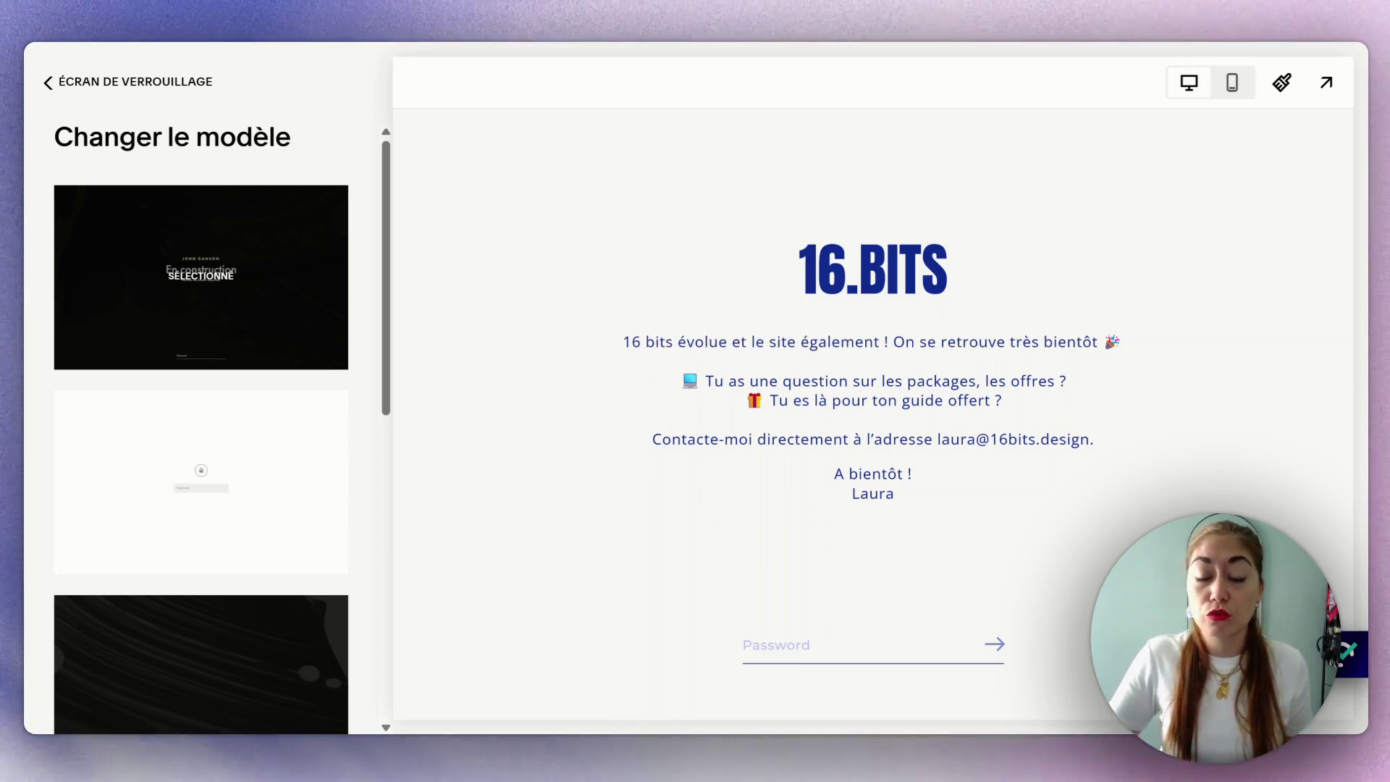
left_click_drag(715, 381, 1008, 413)
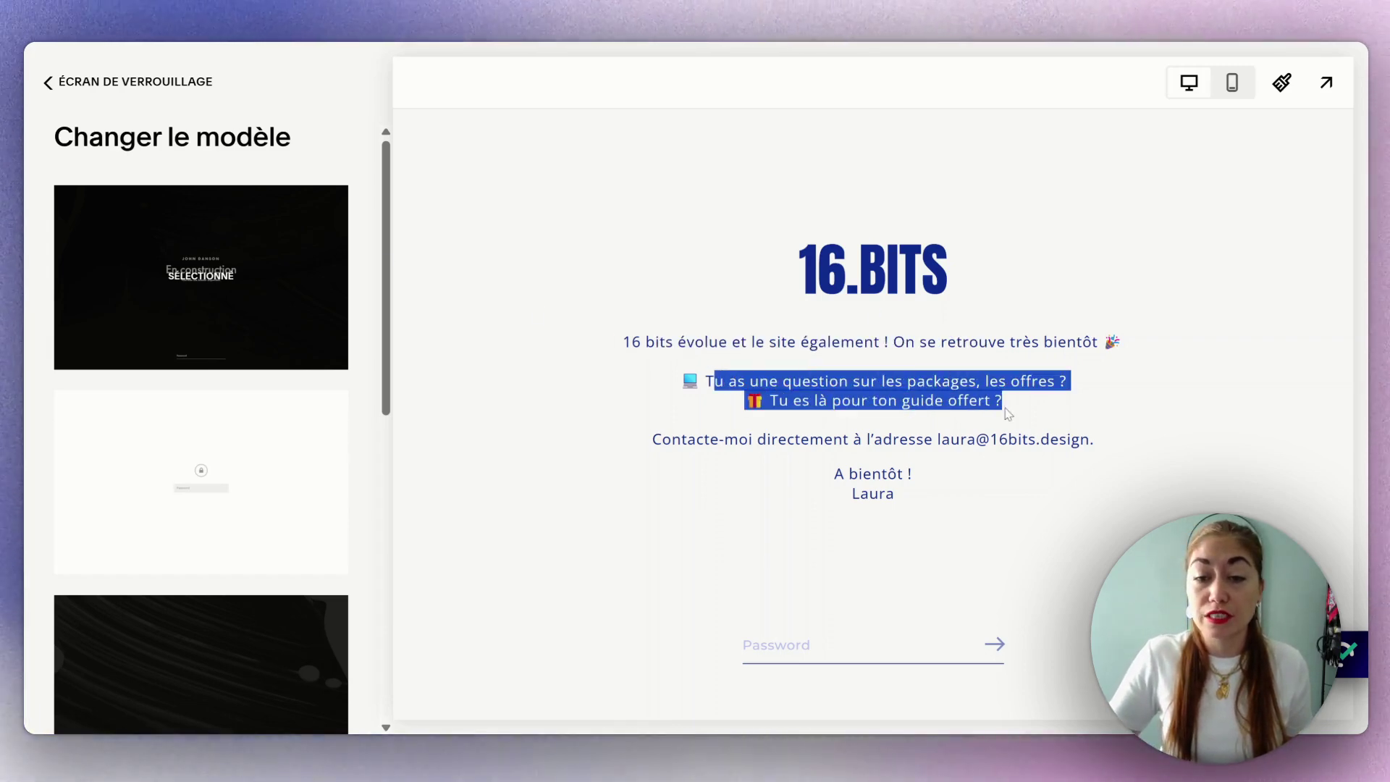
left_click(980, 442)
left_click_drag(934, 439, 1086, 441)
left_click(1099, 441)
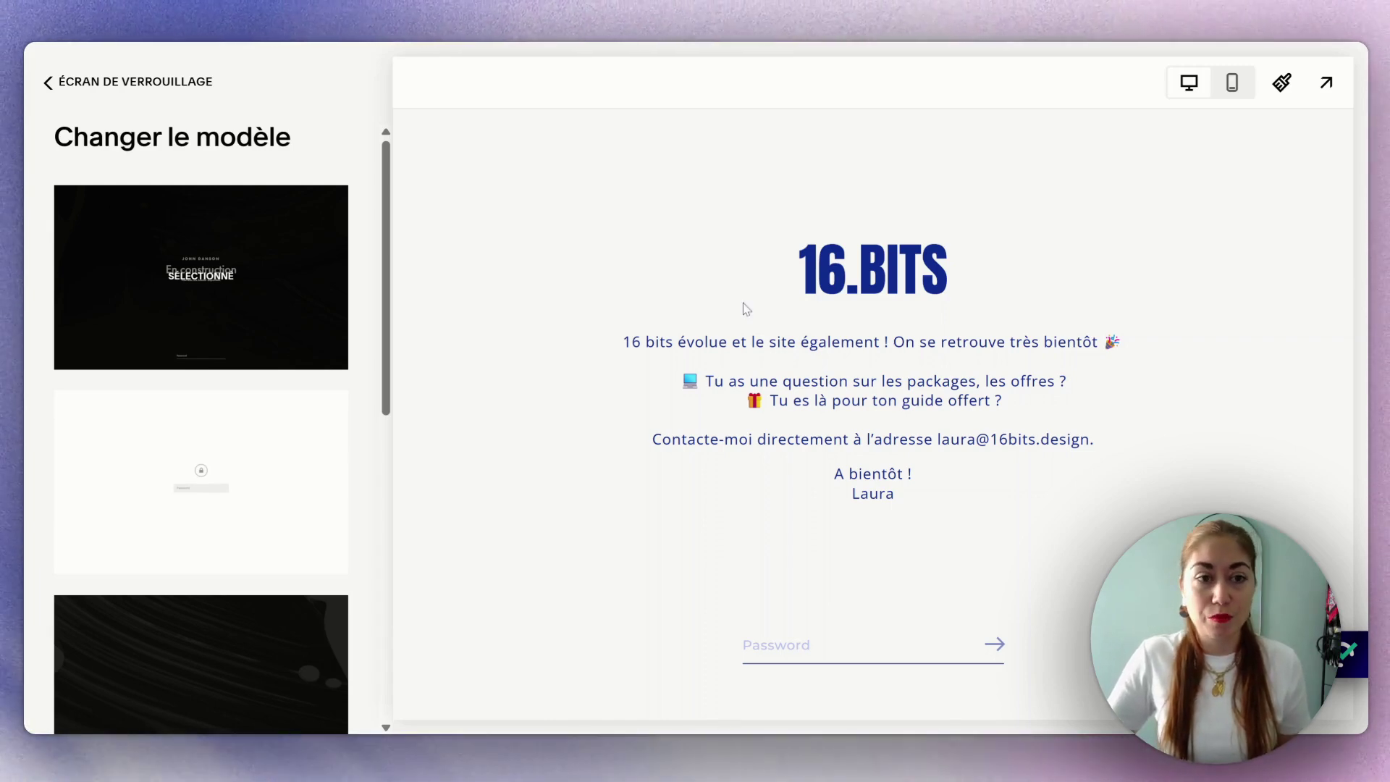
Step: Leave the template list and examine the lock screen's Branding & Texte settings for logo, title and body
left_click(75, 84)
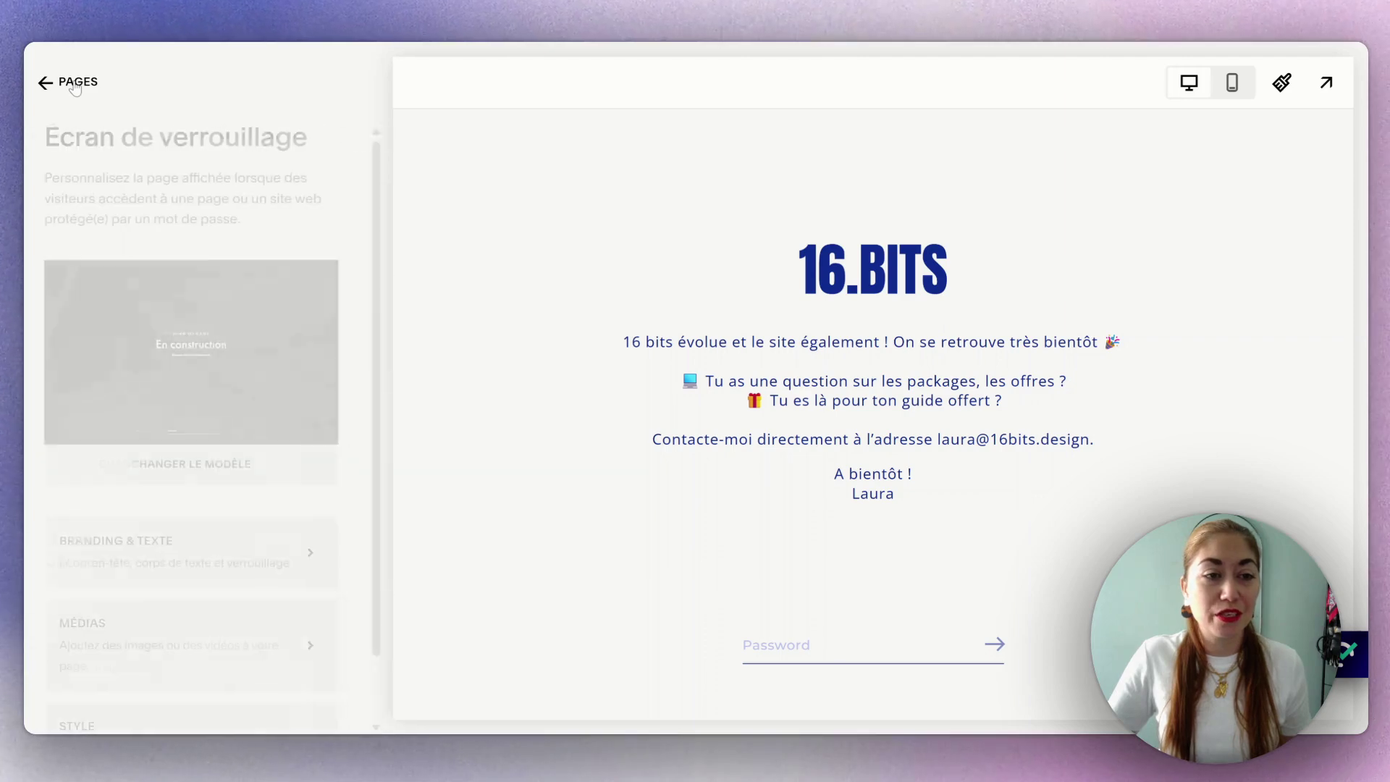
scroll(387, 301, "down", 2)
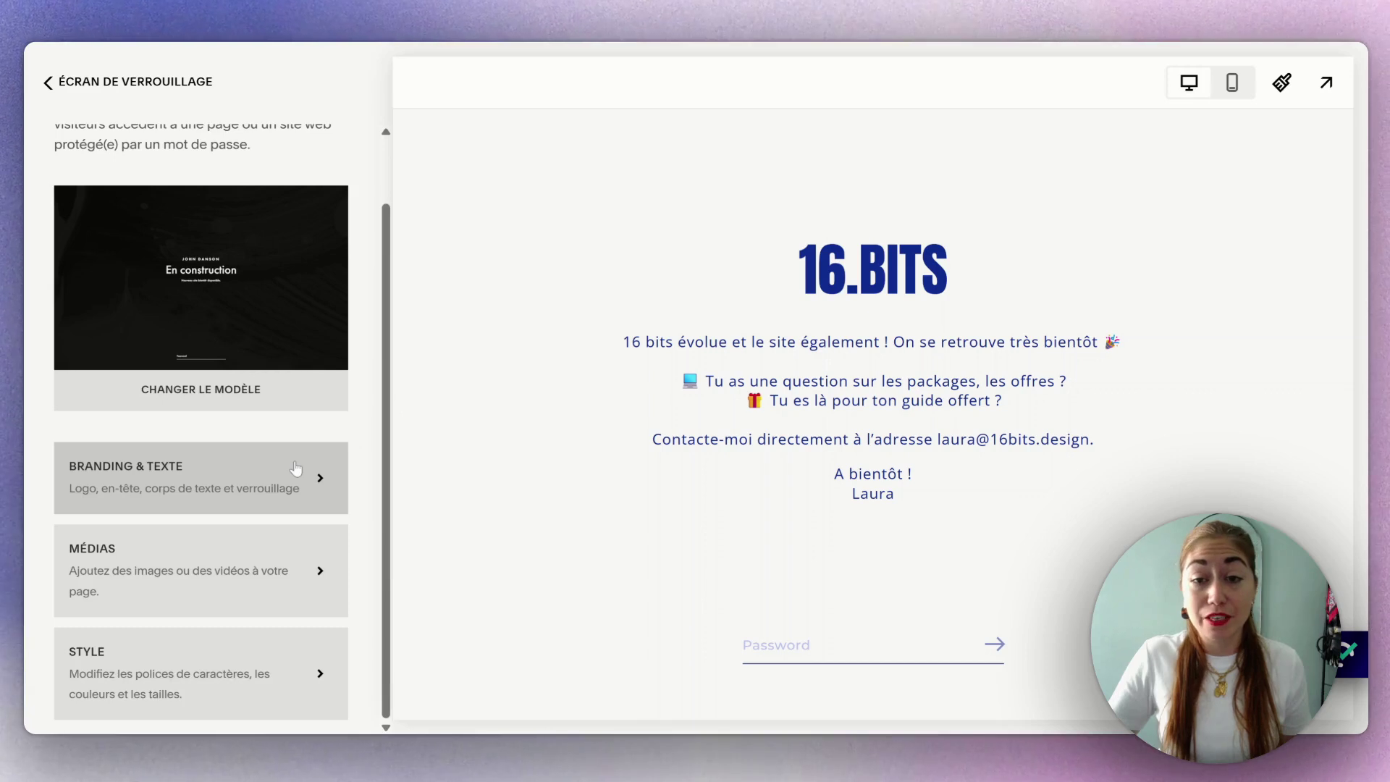
left_click(296, 469)
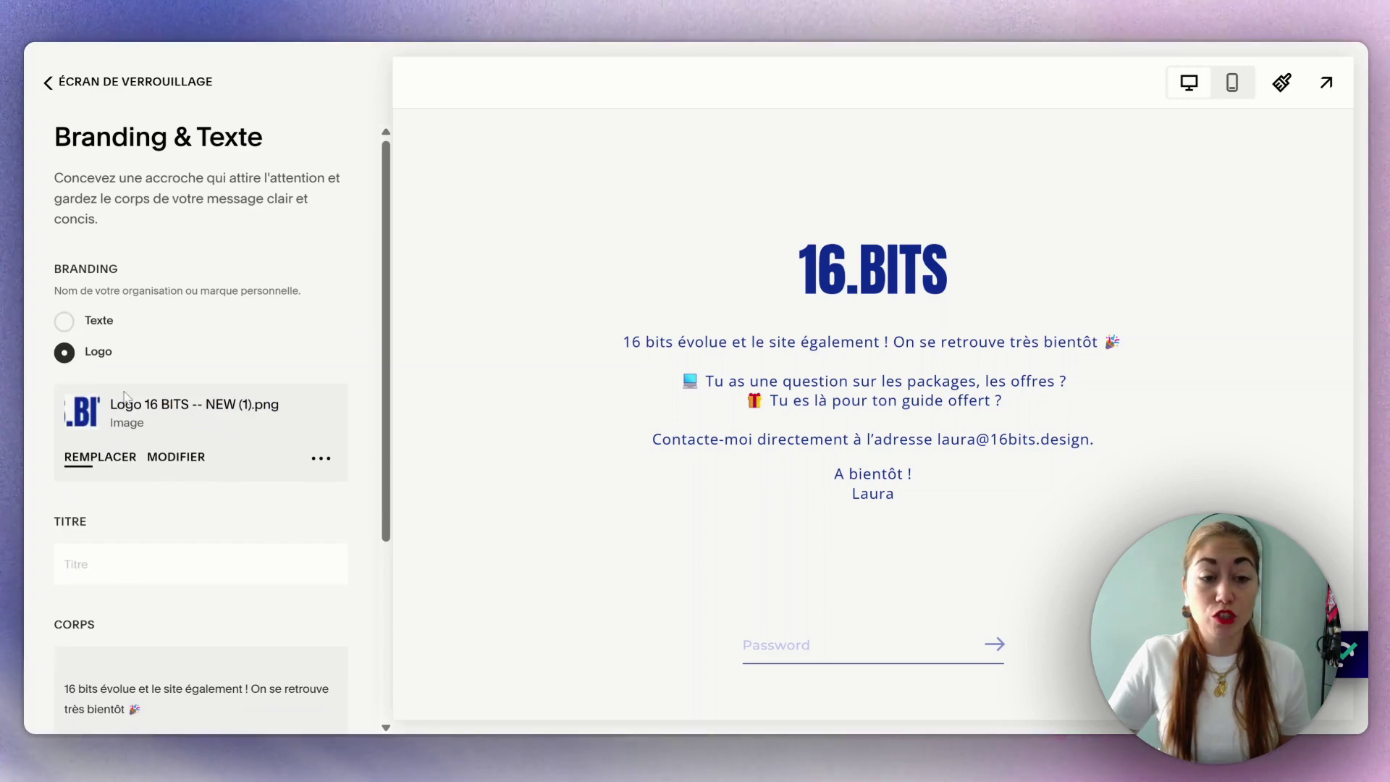
scroll(244, 393, "down", 4)
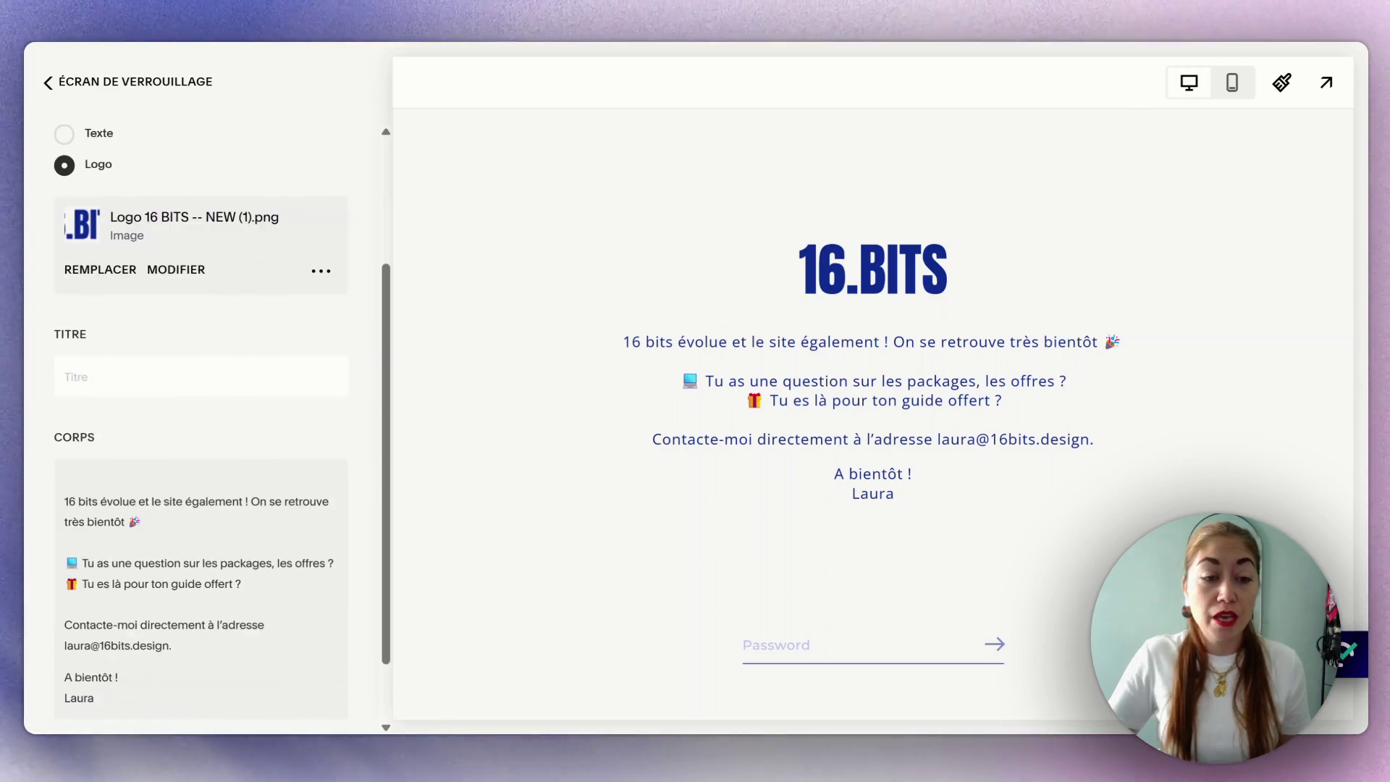
Step: Try removing the empty line above the lock screen's body message, and put spacing back above the text
left_click(65, 398)
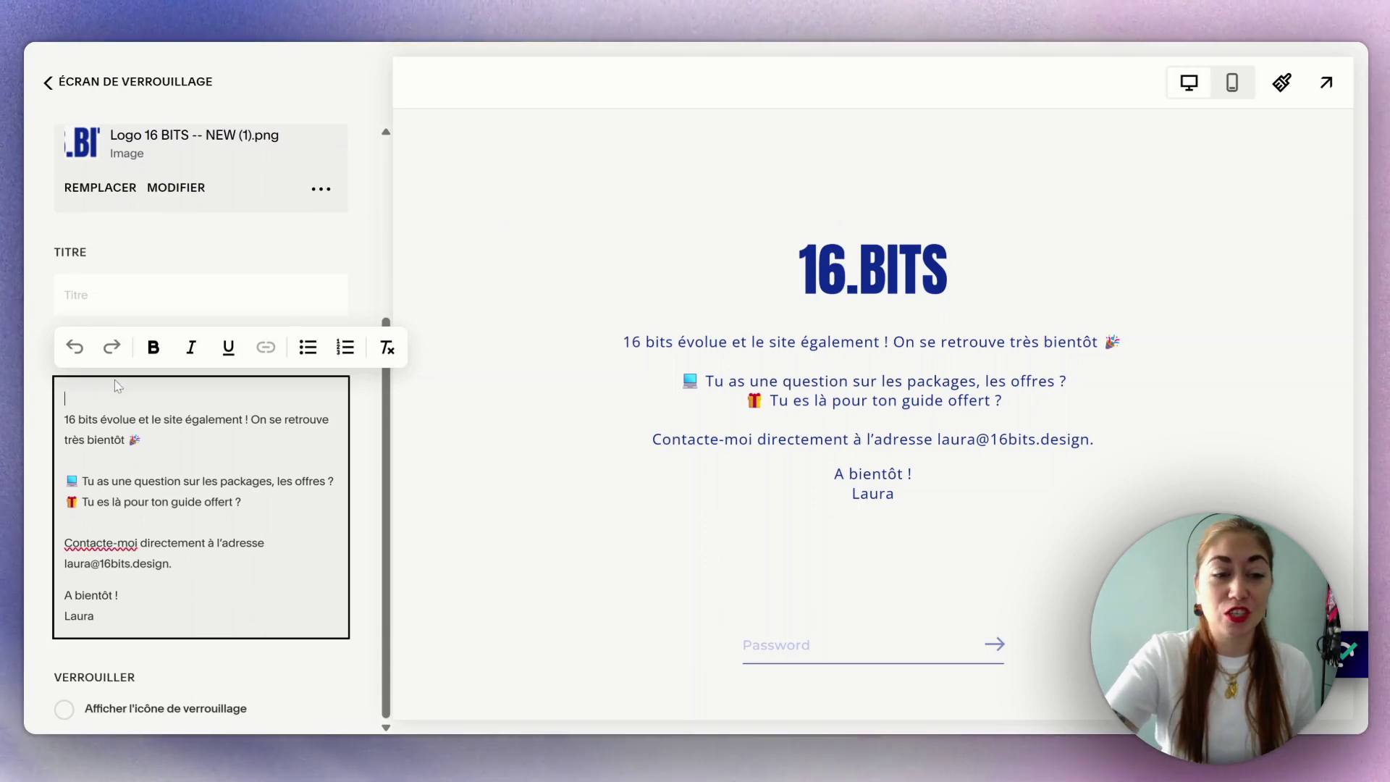
key("Delete")
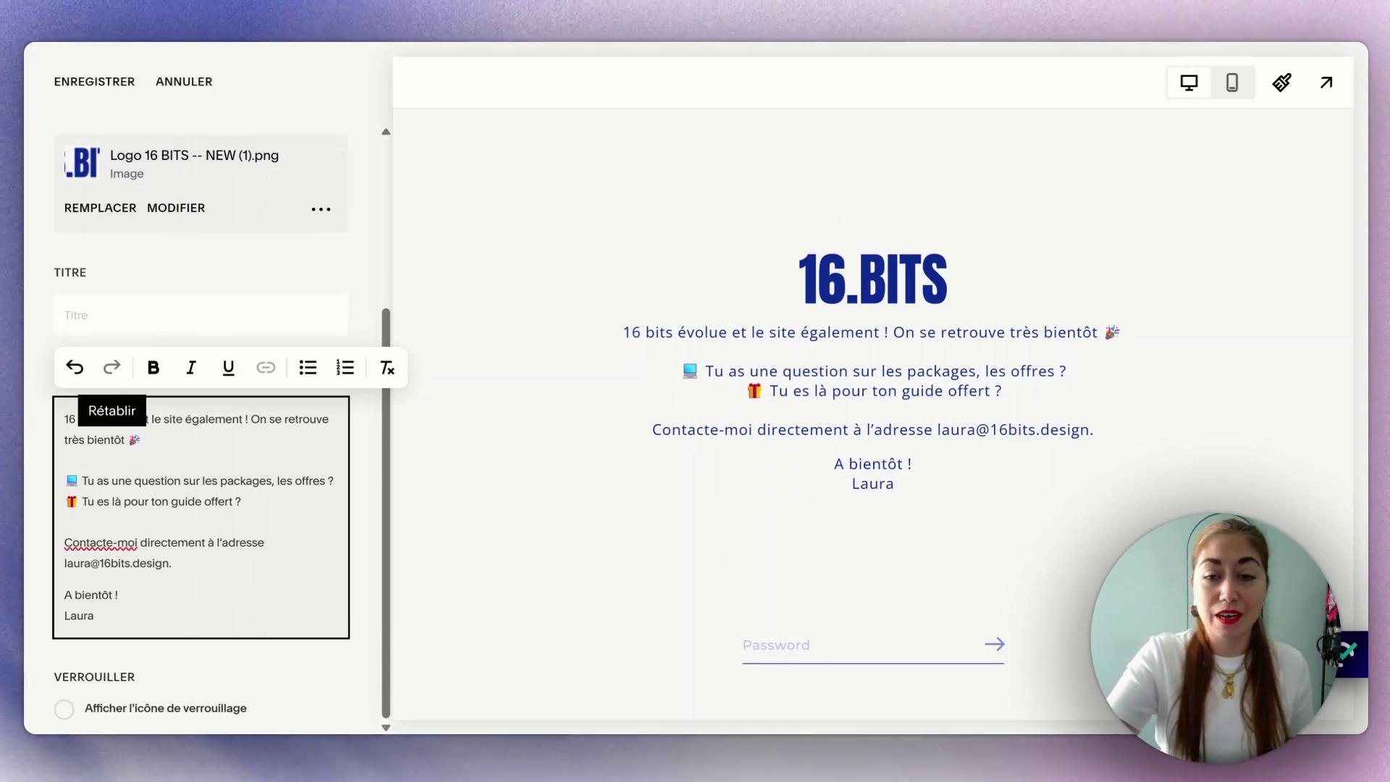
left_click(111, 367)
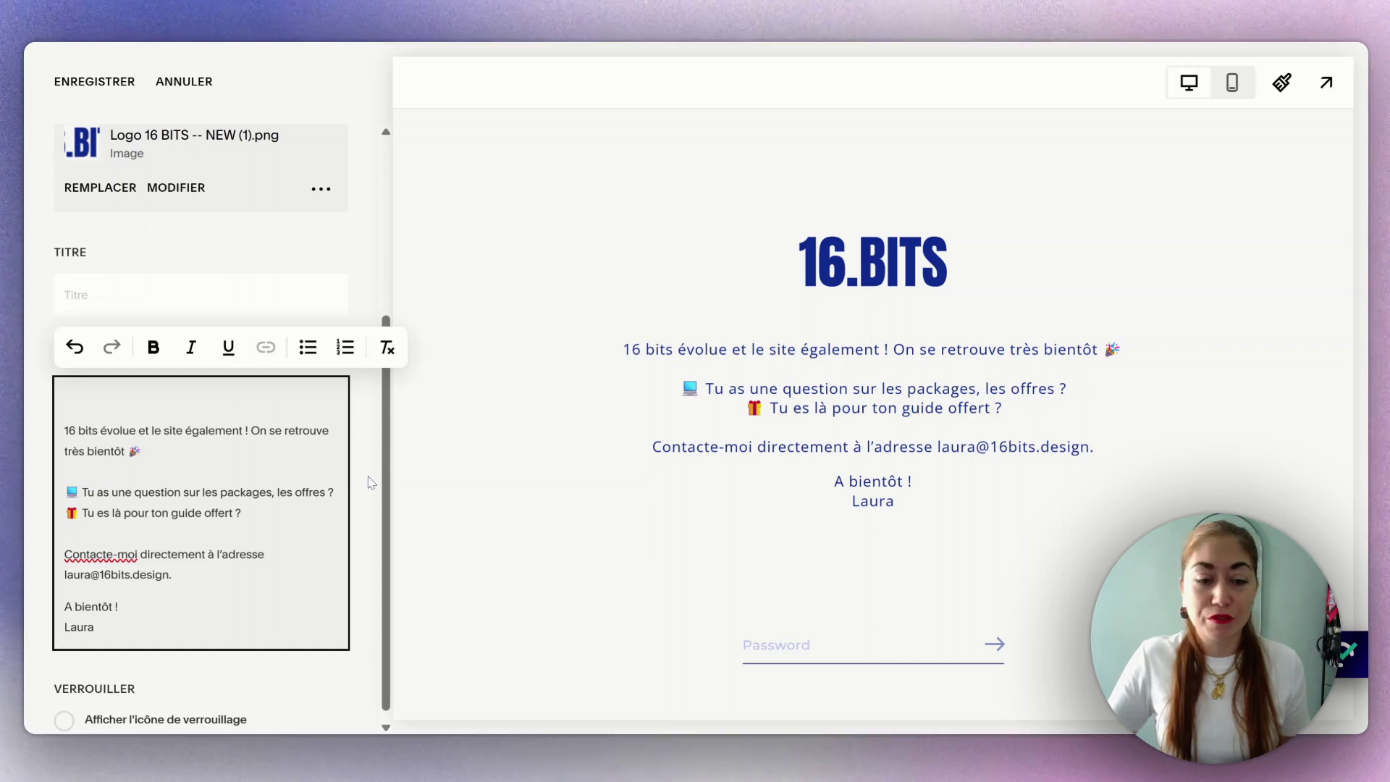
Step: Try showing the lock icon on the page, hide it again and discard the Branding & Texte changes
scroll(376, 503, "down", 1)
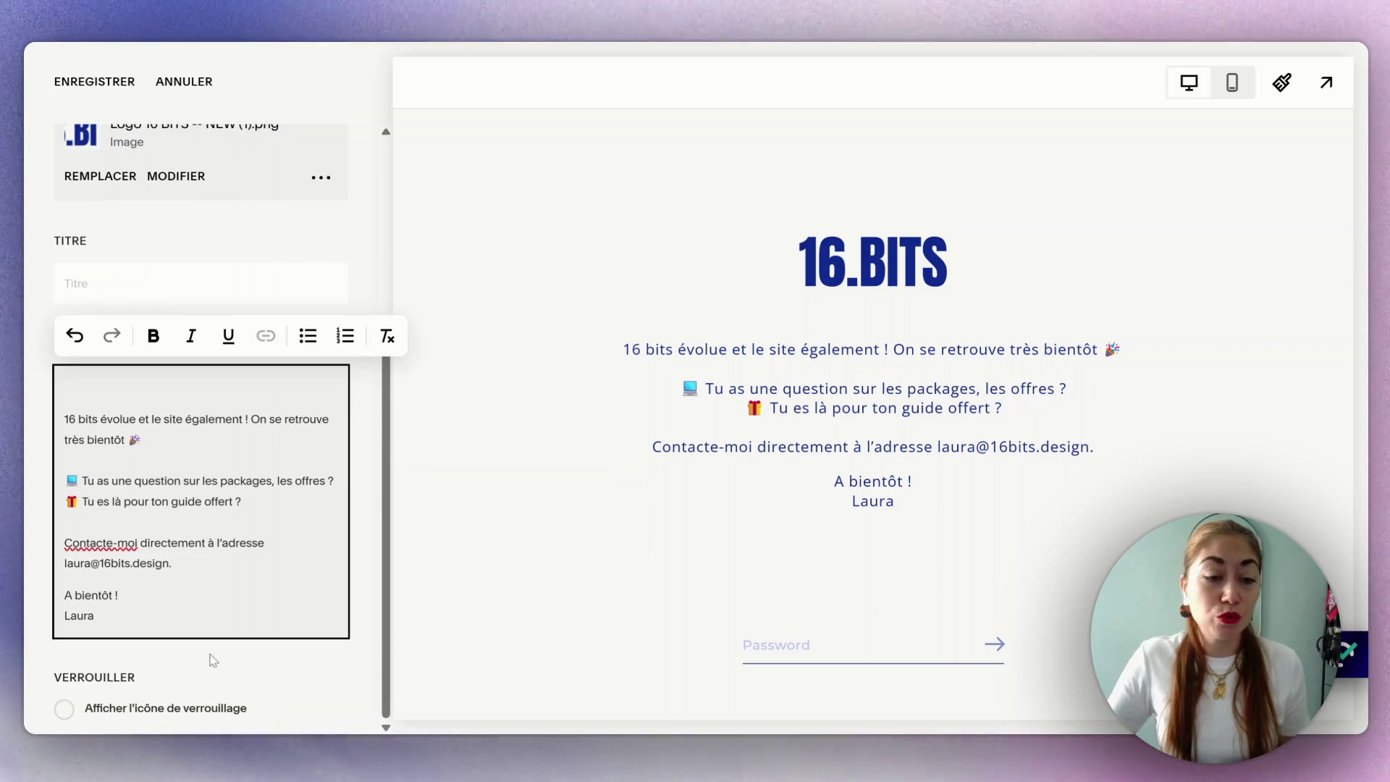
left_click(72, 712)
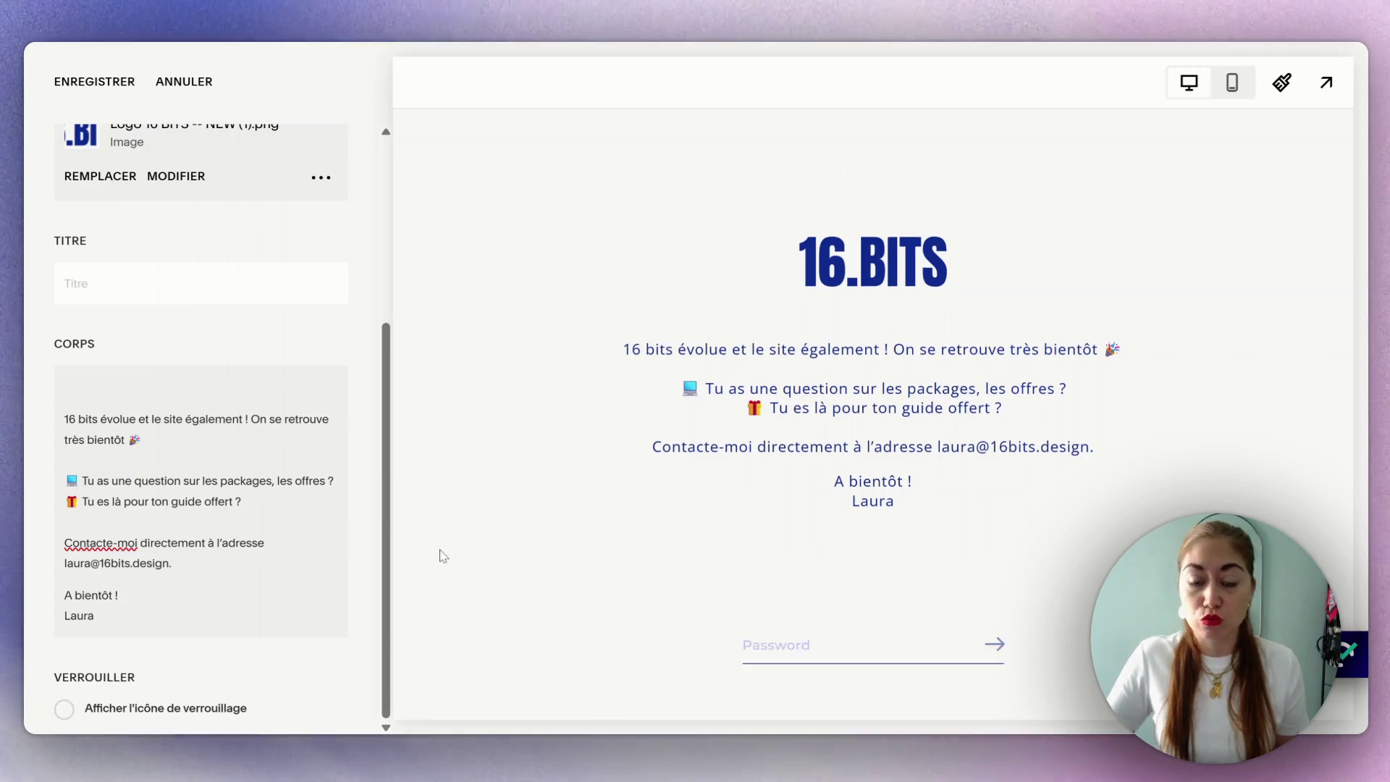
left_click(95, 715)
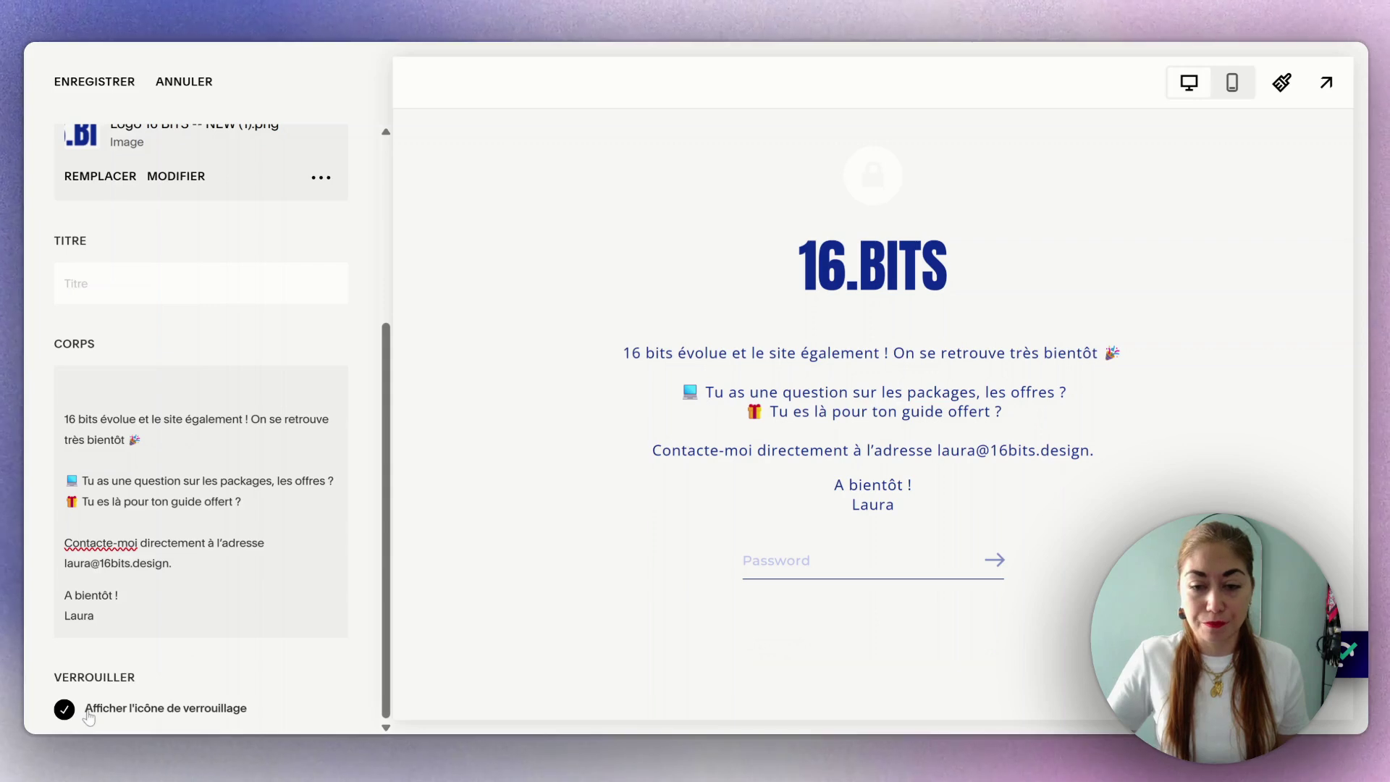
left_click(91, 716)
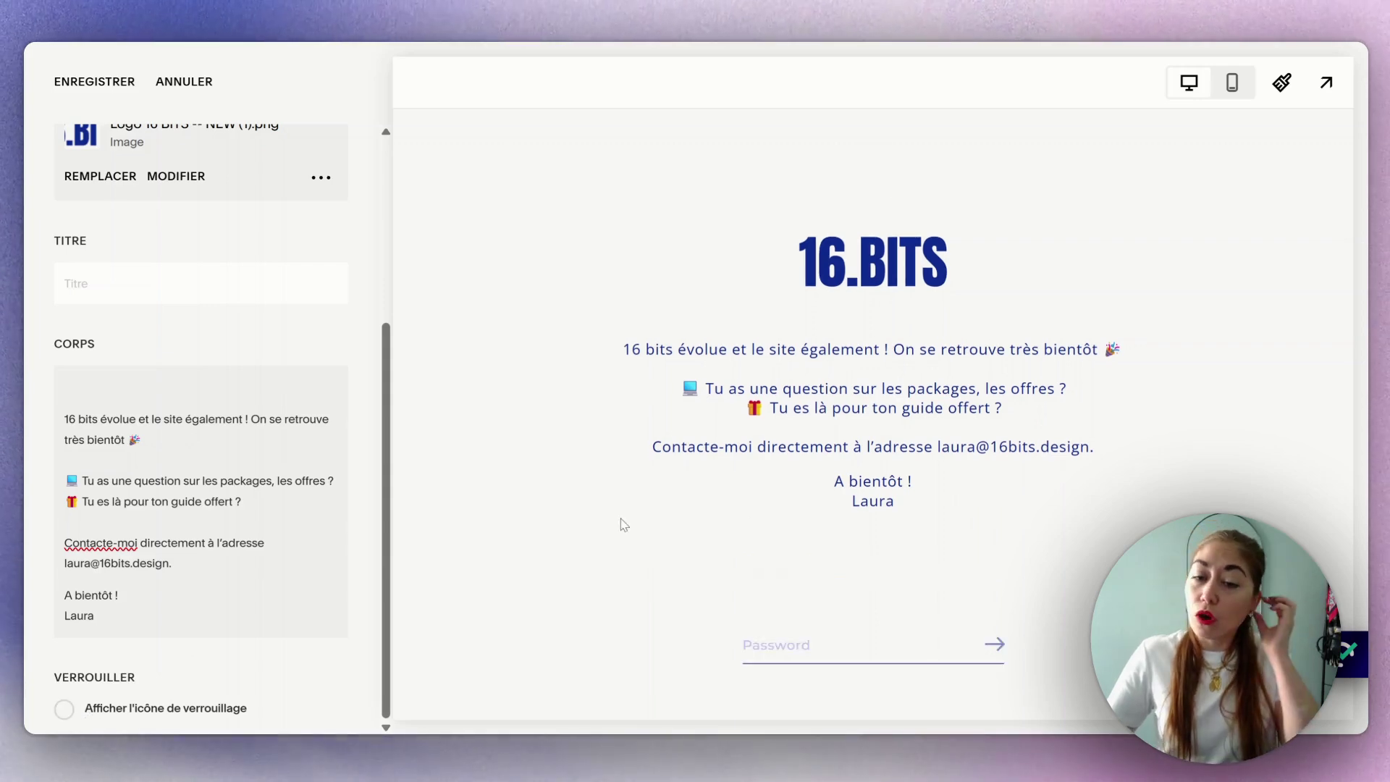
scroll(192, 320, "up", 4)
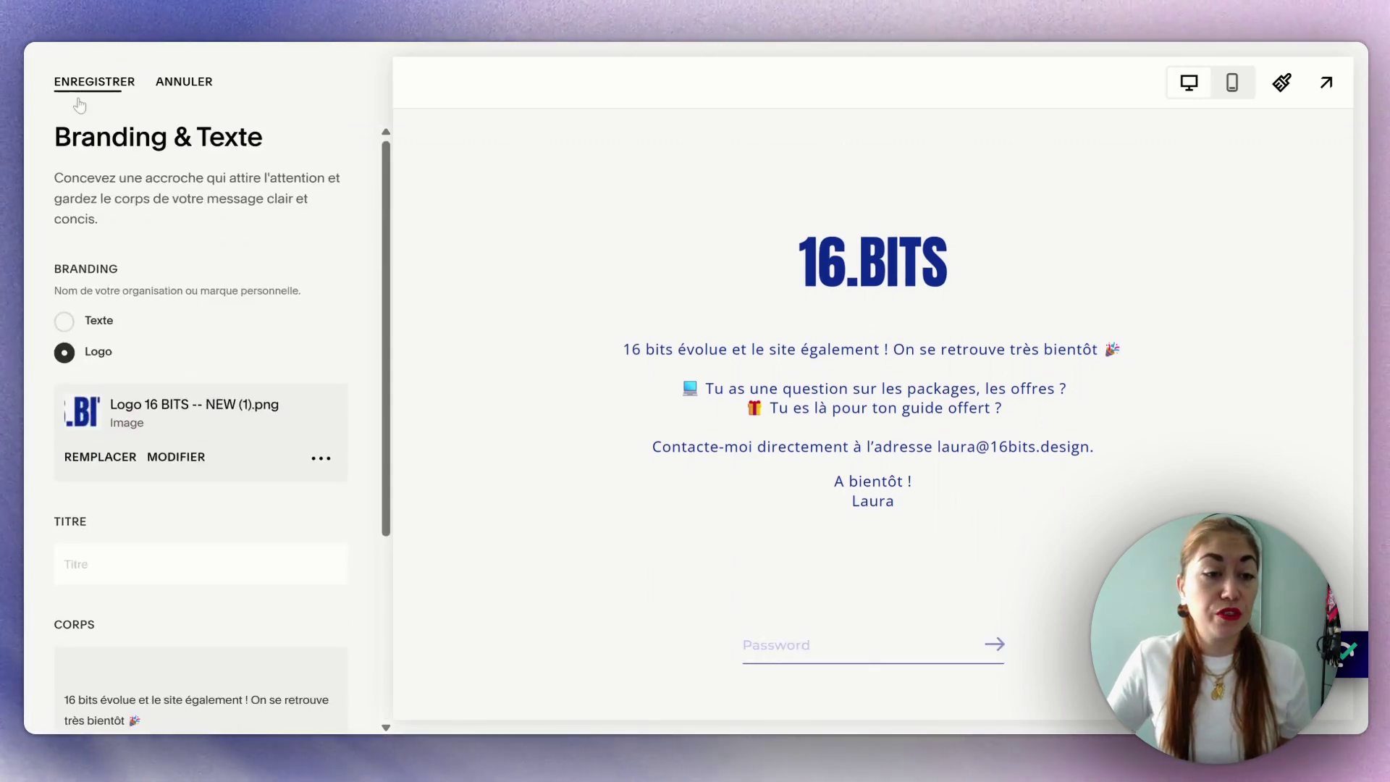
left_click(179, 85)
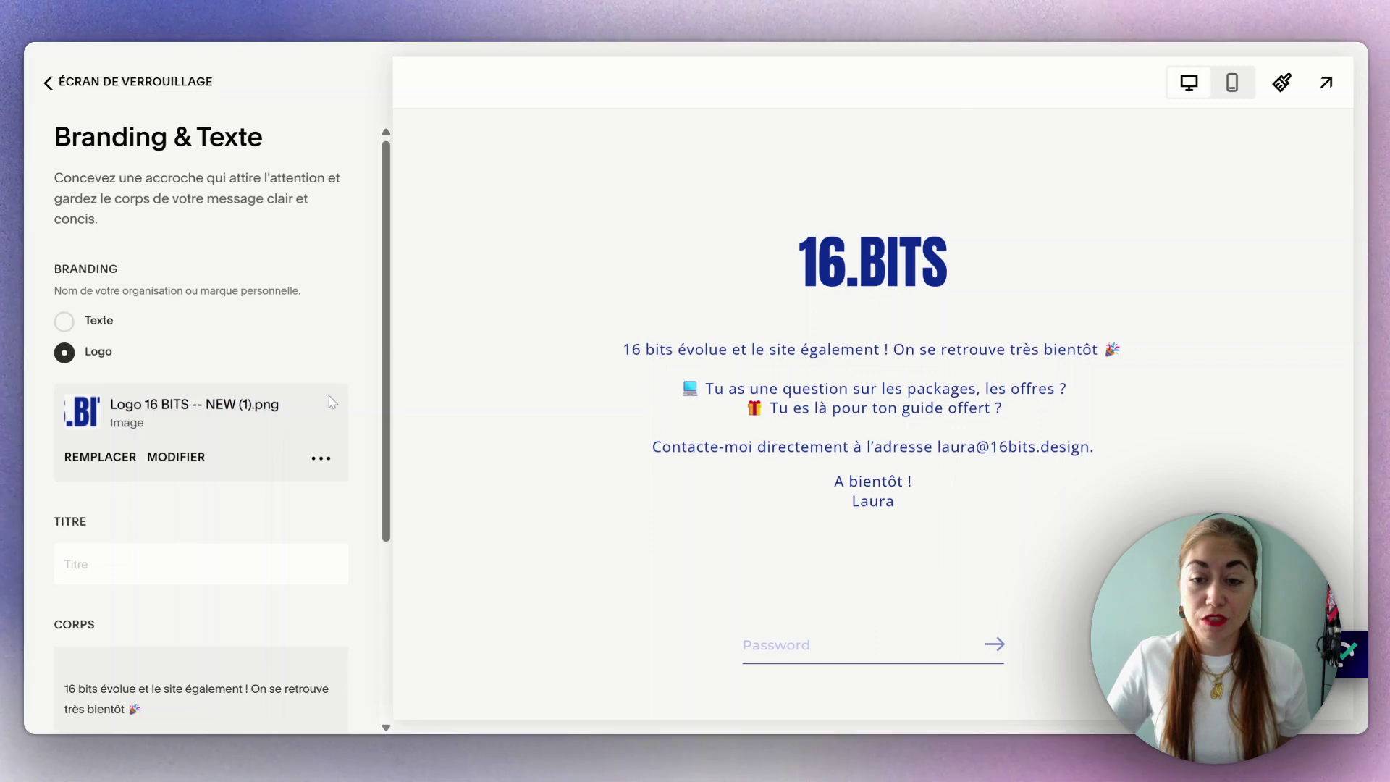
Step: Go back to the lock screen settings and open the Médias section to examine its background image options
left_click(113, 81)
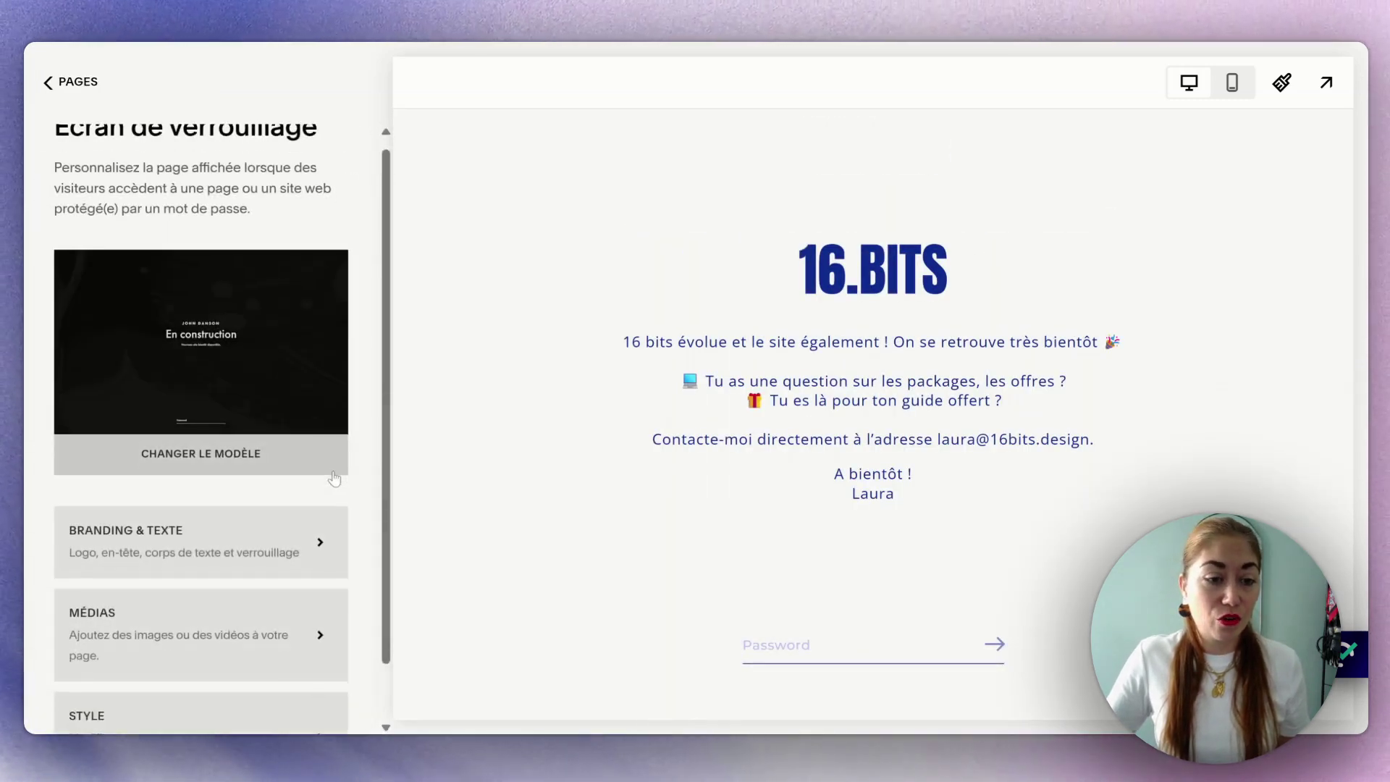
scroll(334, 479, "down", 2)
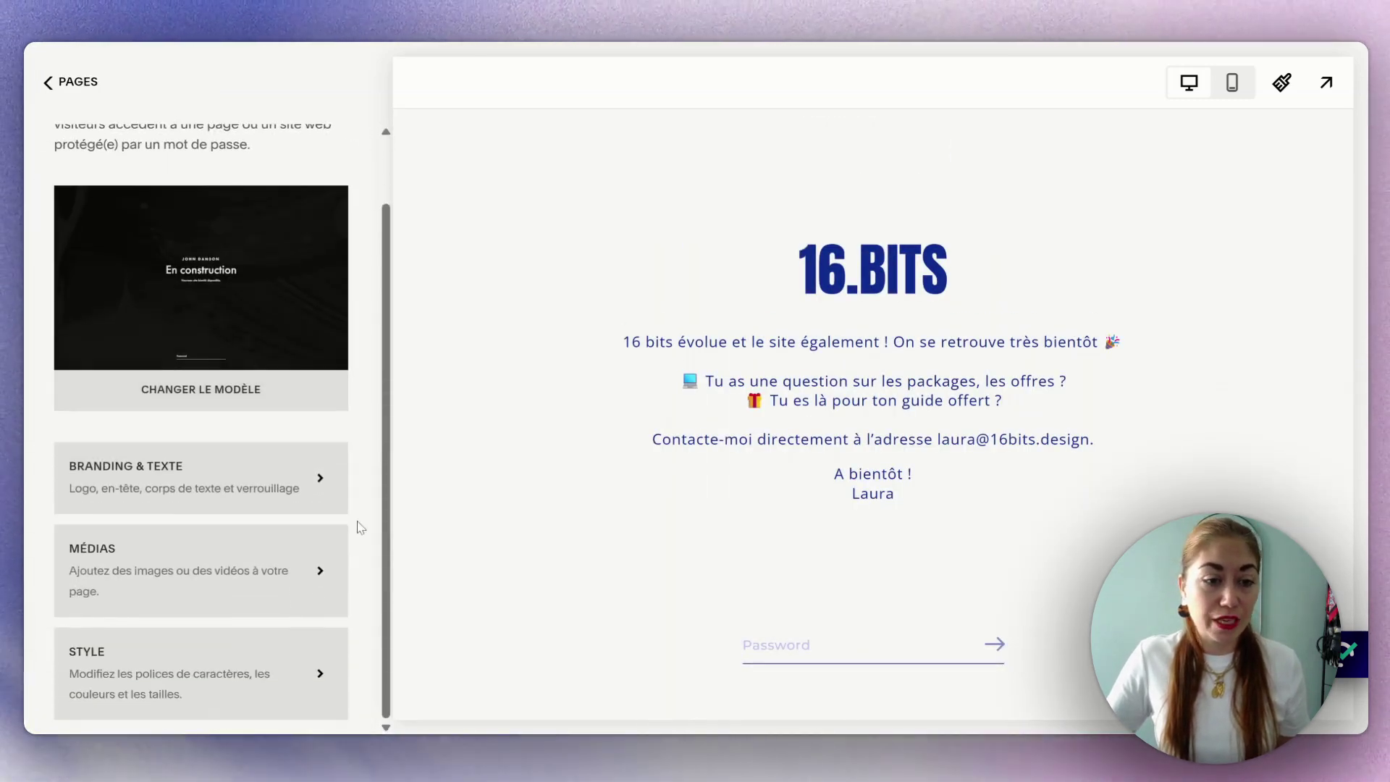
left_click(260, 556)
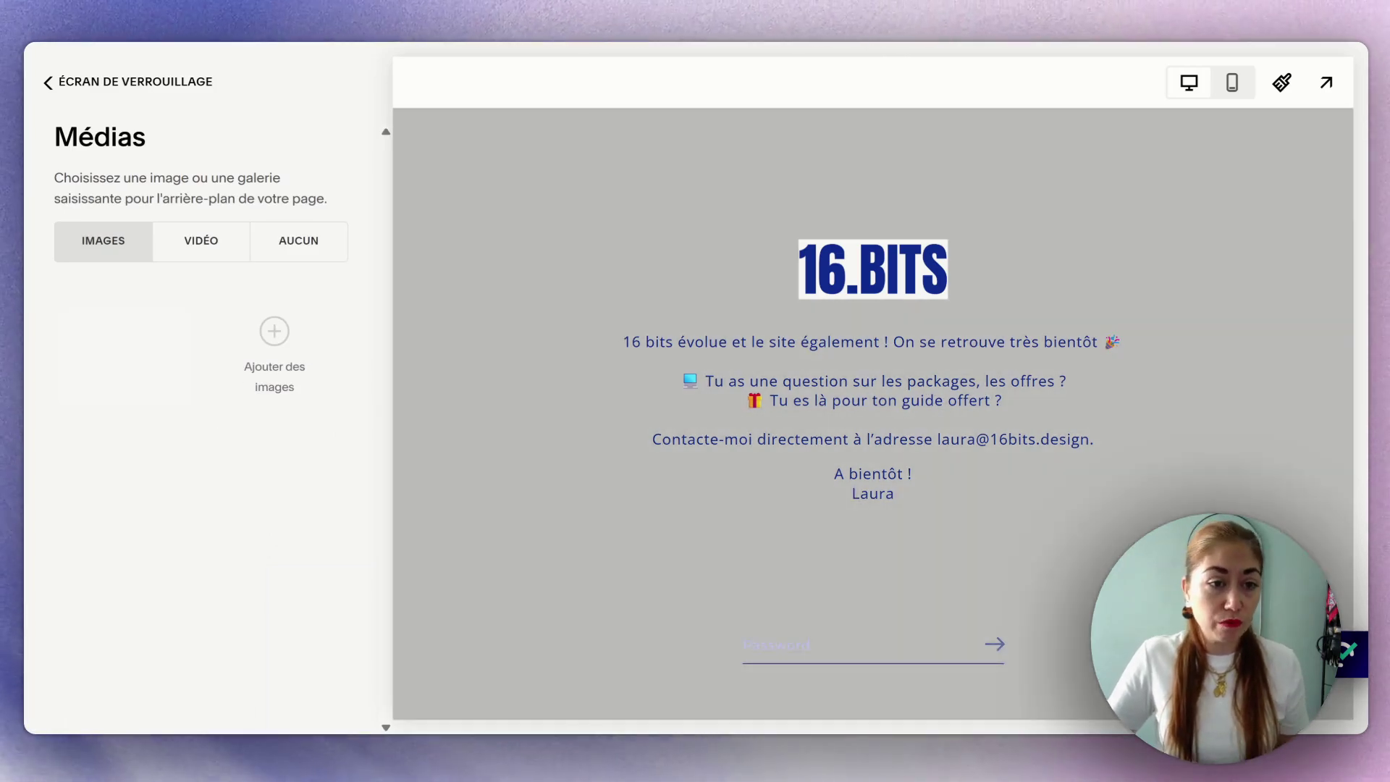
mouse_move(180, 375)
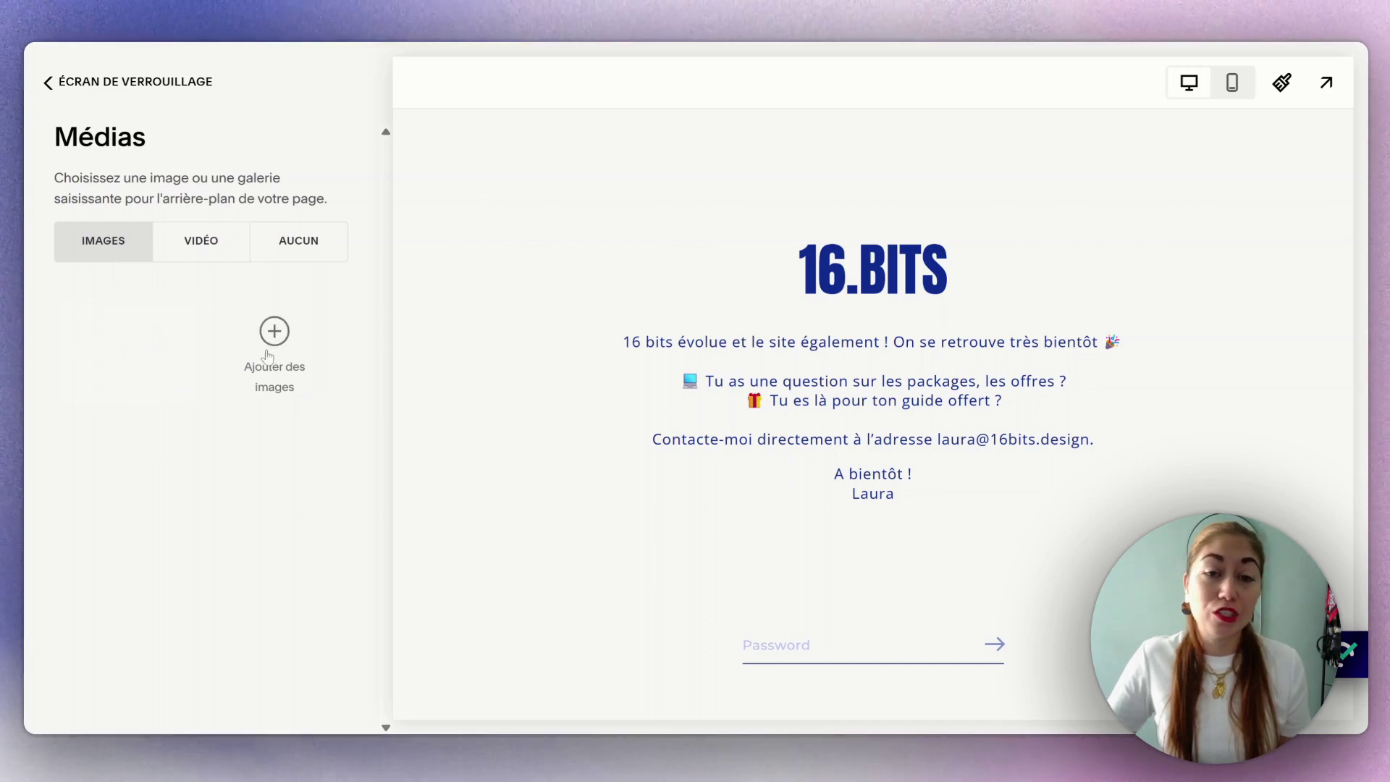
Step: Switch the lock screen background to video and review its URL, filter, playback speed and mobile replacement image options
left_click(225, 258)
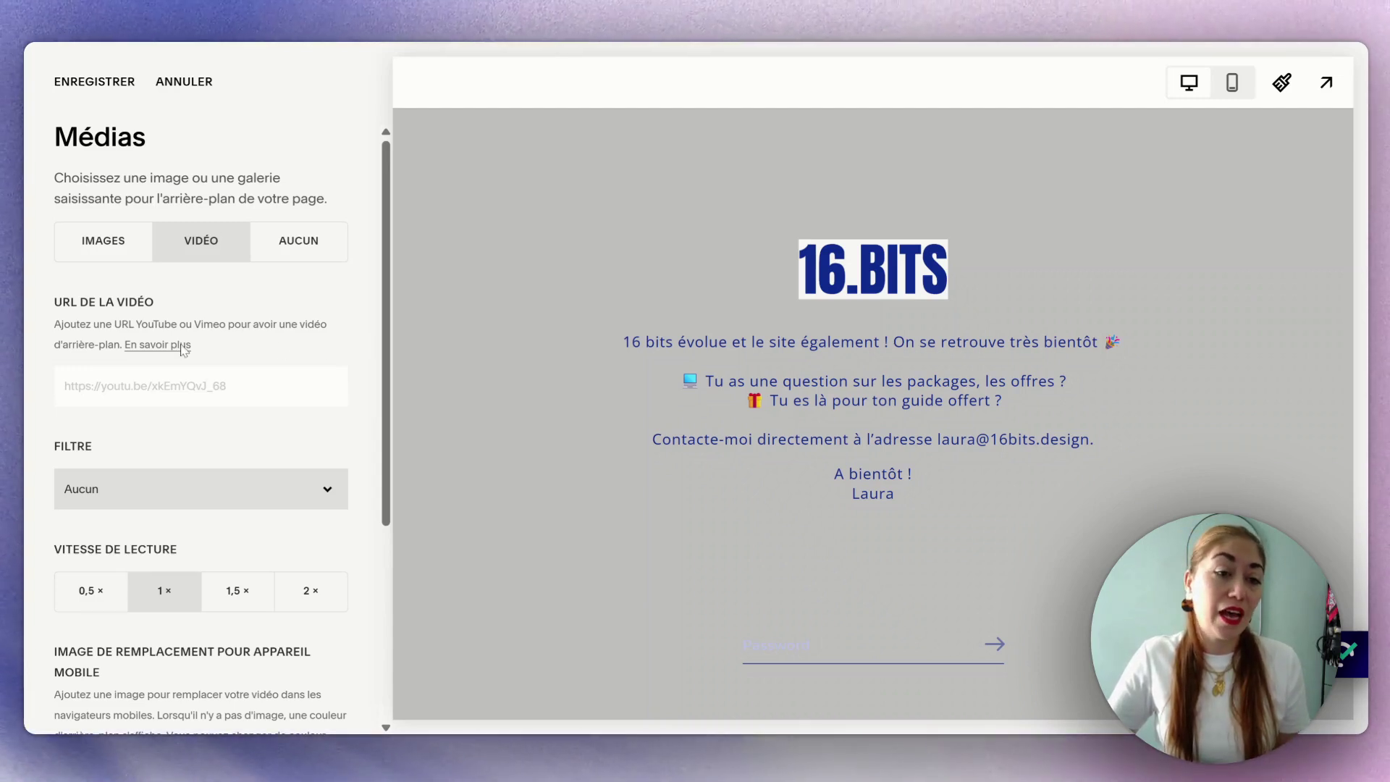
left_click_drag(55, 324, 213, 323)
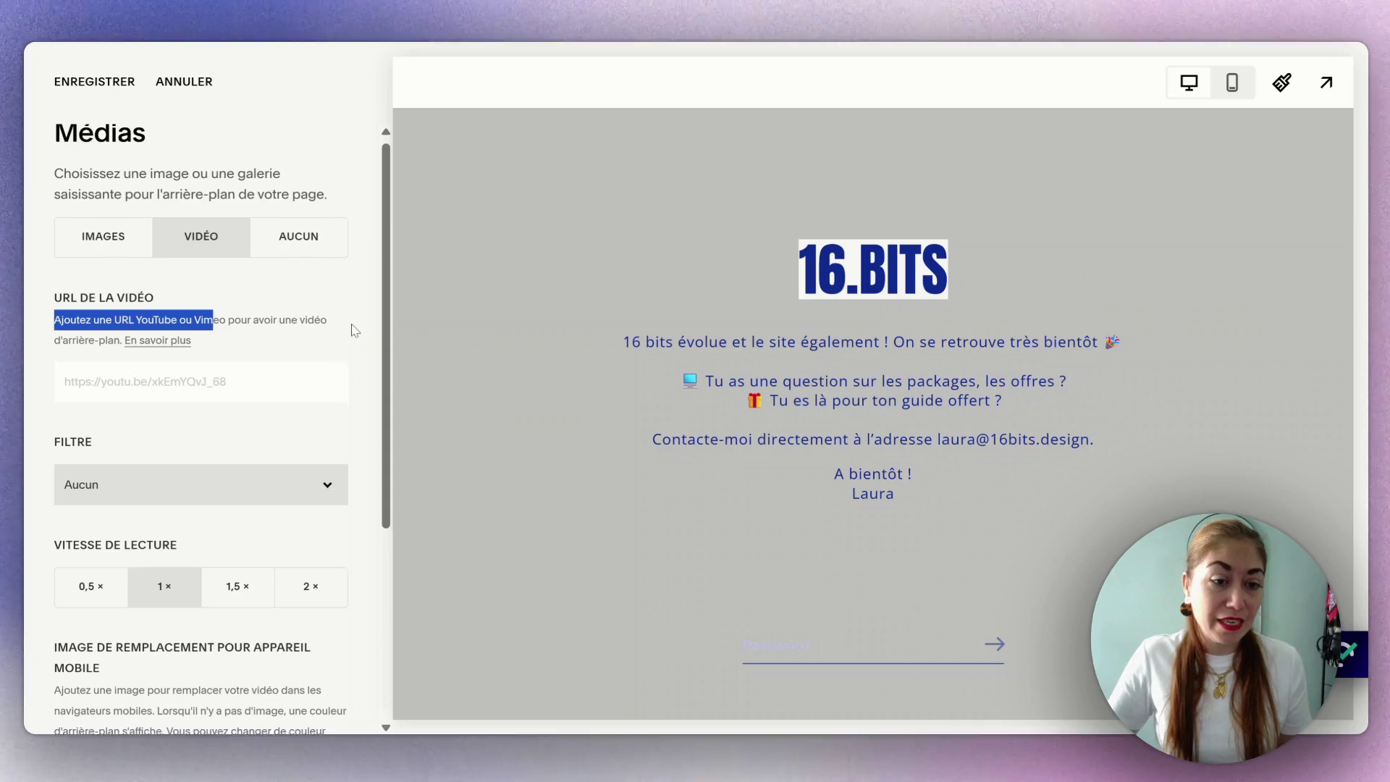
scroll(352, 325, "down", 3)
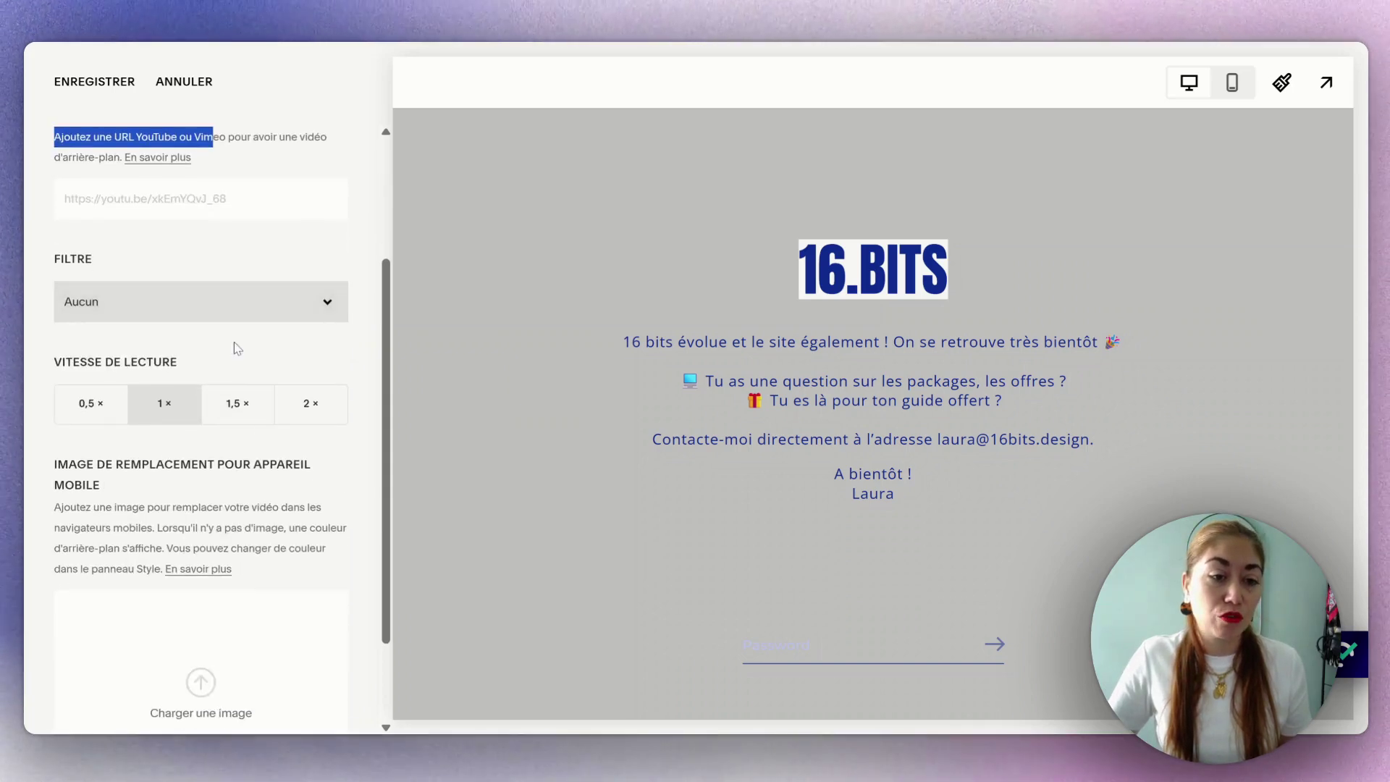
scroll(381, 386, "down", 2)
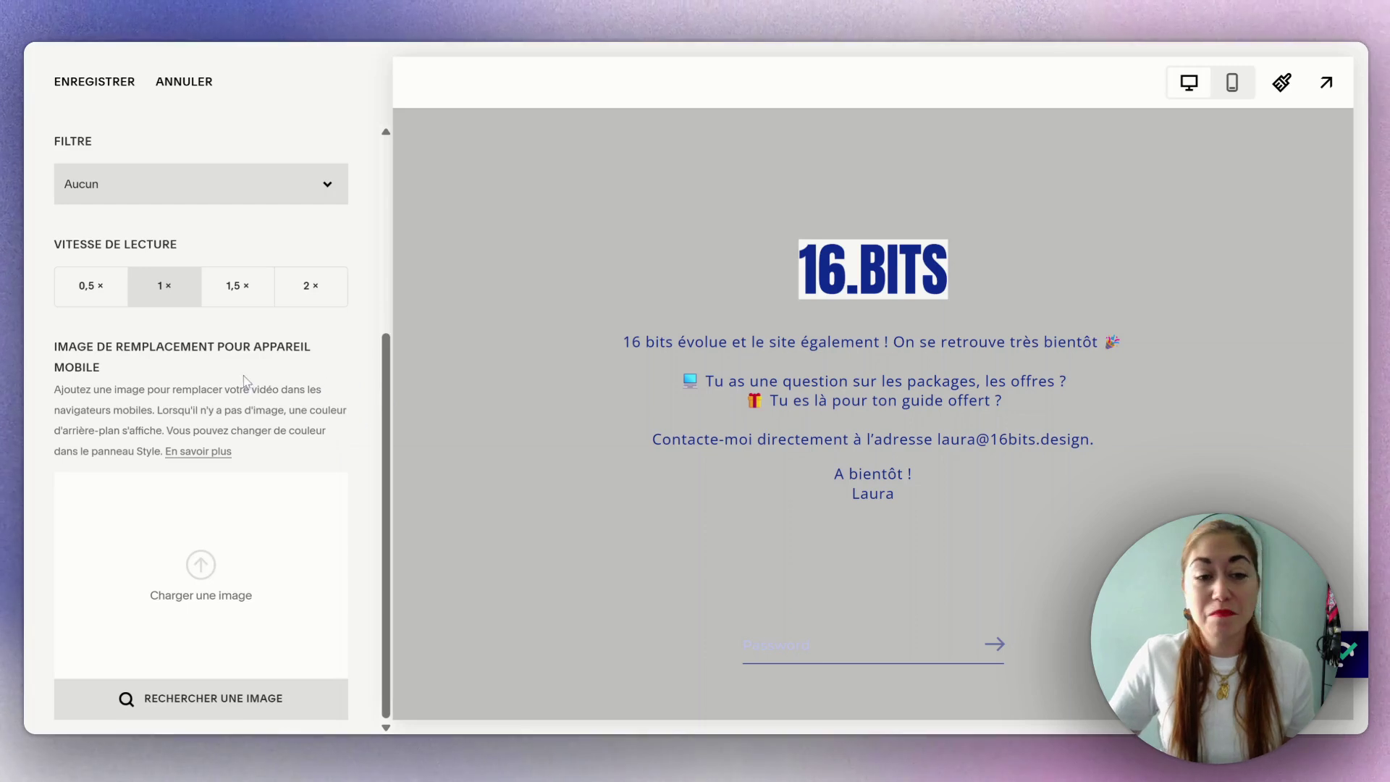
Step: Check the video URL instructions, switch the background back to images and return to the lock screen settings
scroll(246, 380, "up", 4)
left_click_drag(55, 324, 213, 324)
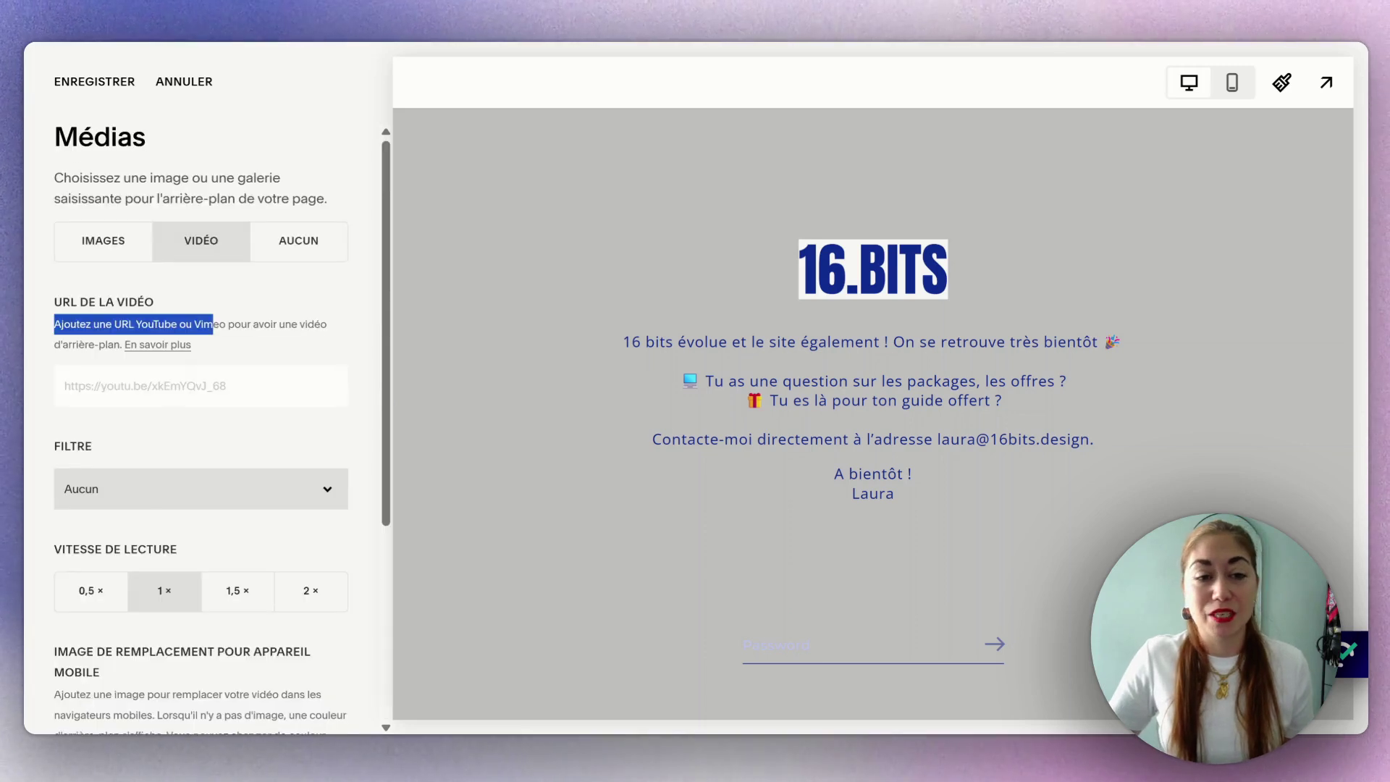
left_click(359, 310)
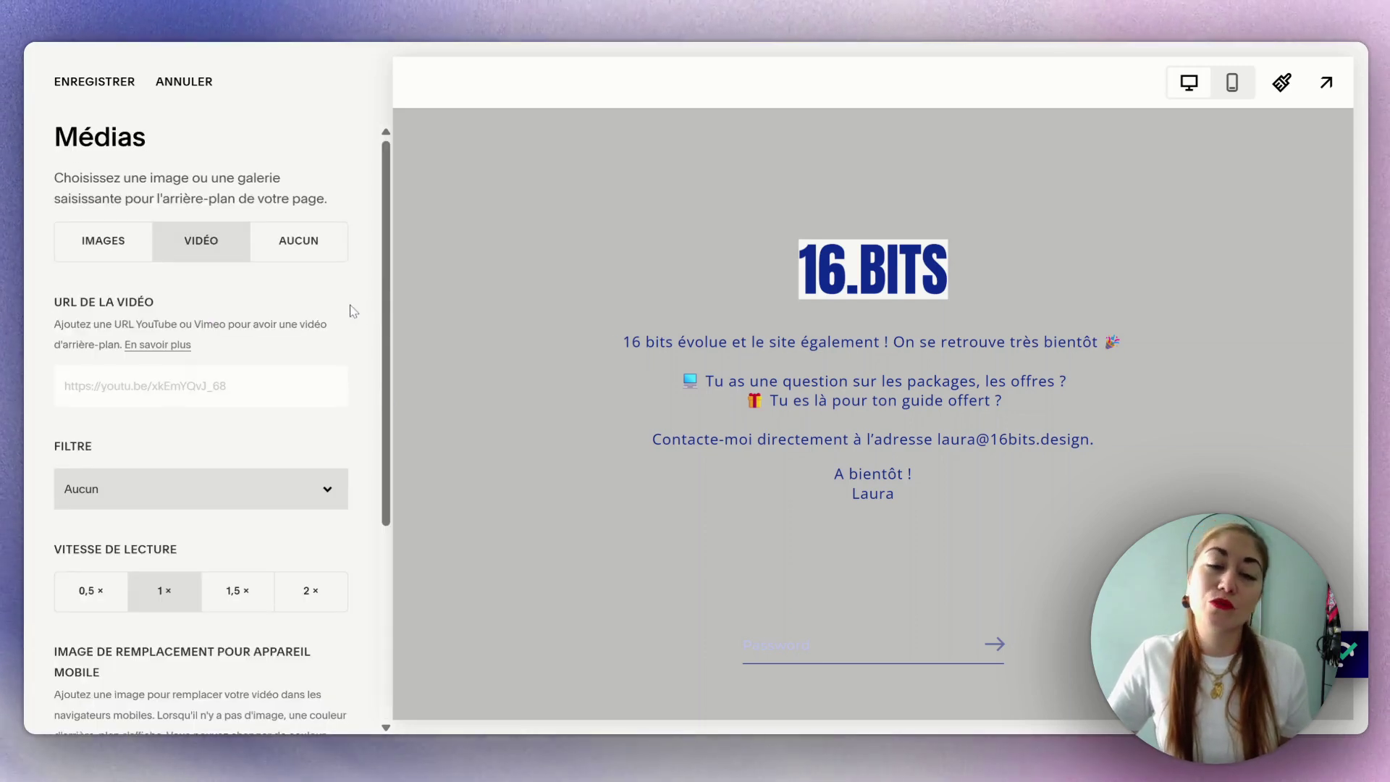
left_click(134, 255)
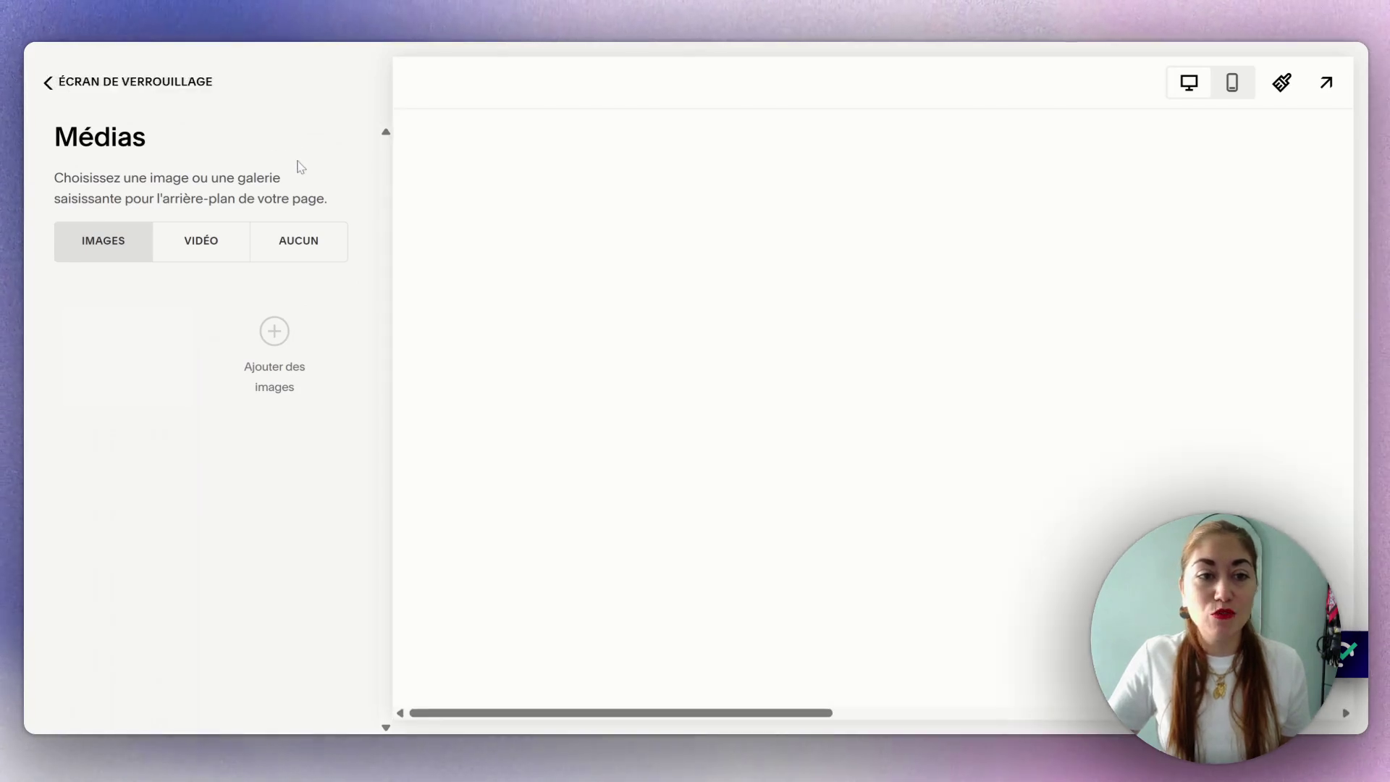
left_click(133, 84)
Step: Open the lock screen's Style section and review its branding, body, background, image and password options
scroll(289, 469, "down", 2)
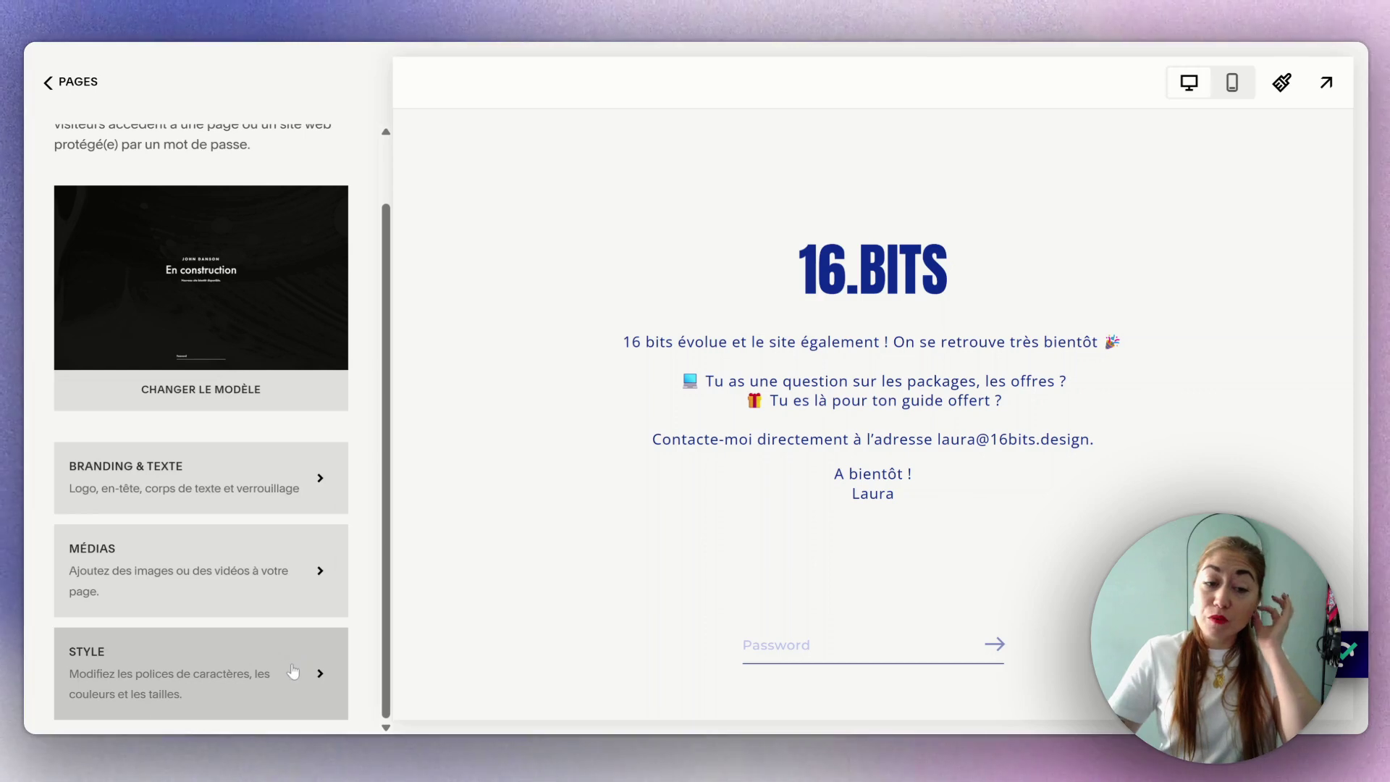
left_click(297, 654)
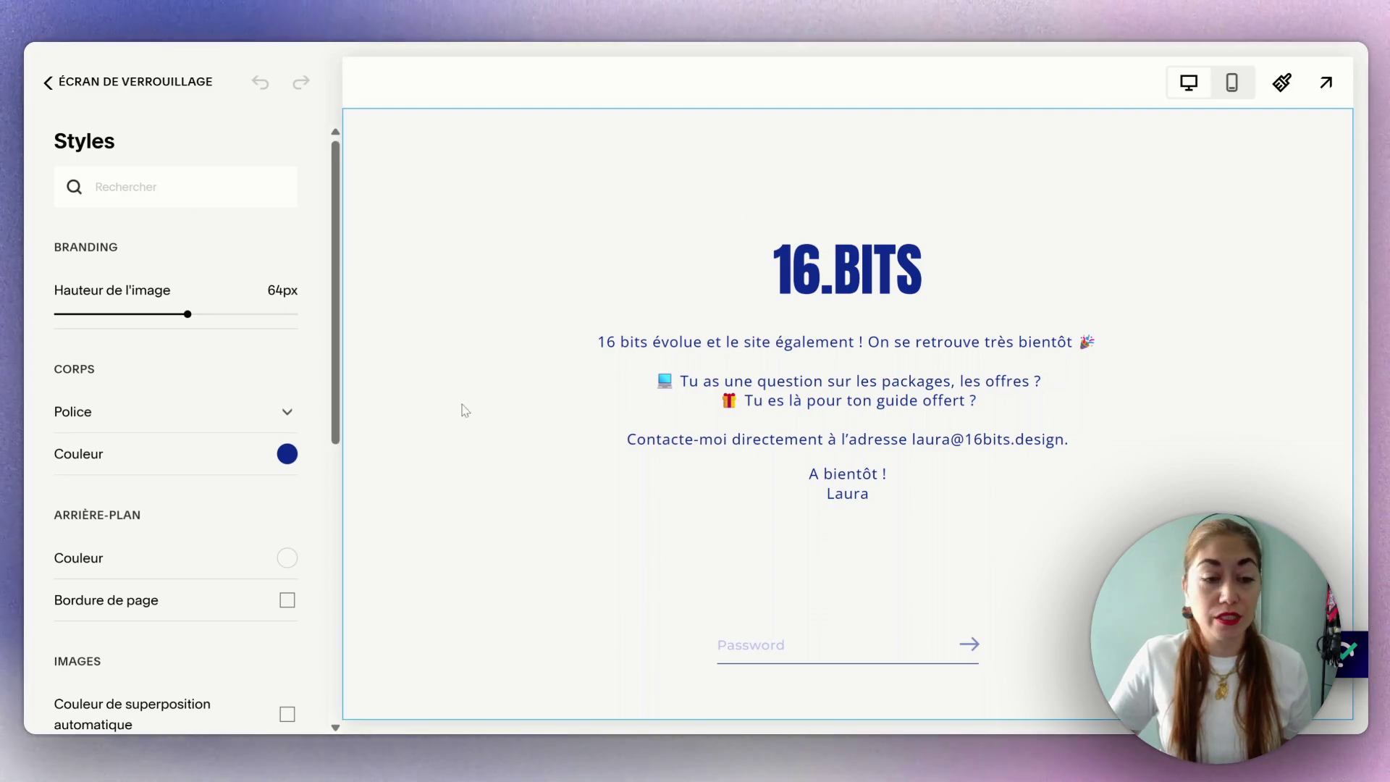
scroll(350, 426, "down", 3)
scroll(358, 456, "down", 6)
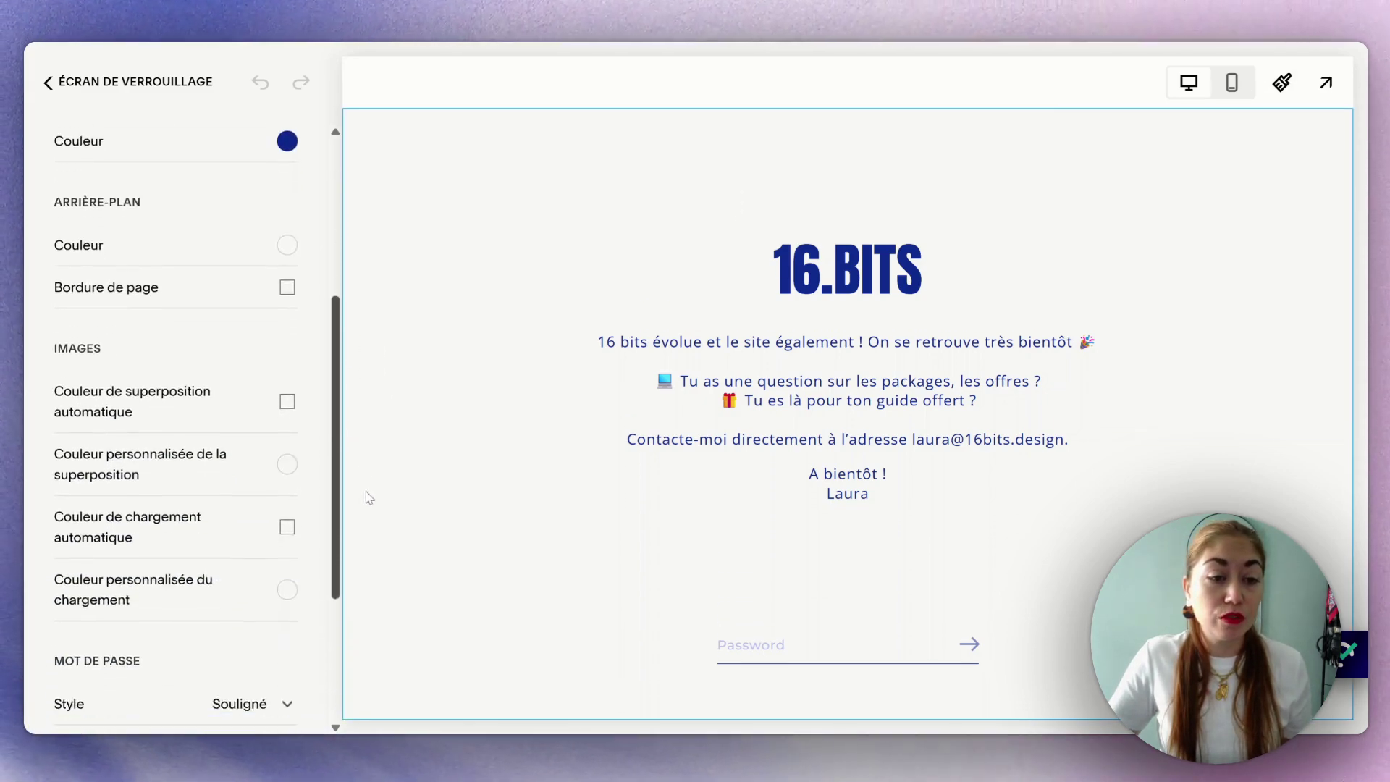
scroll(384, 574, "up", 8)
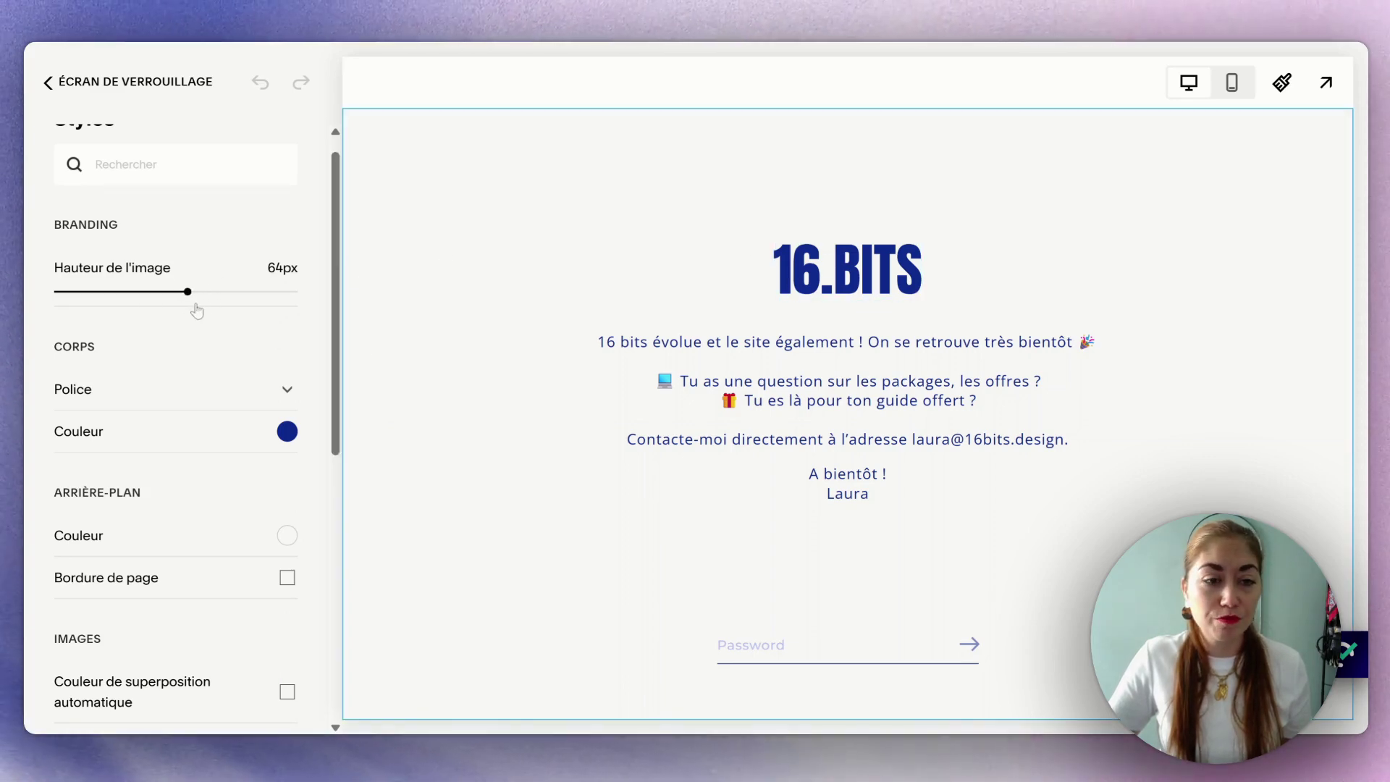
Step: Set the branding image height to 67px and examine the body text's font options
mouse_move(188, 291)
left_mouse_down()
mouse_move(211, 292)
mouse_move(196, 292)
left_mouse_up()
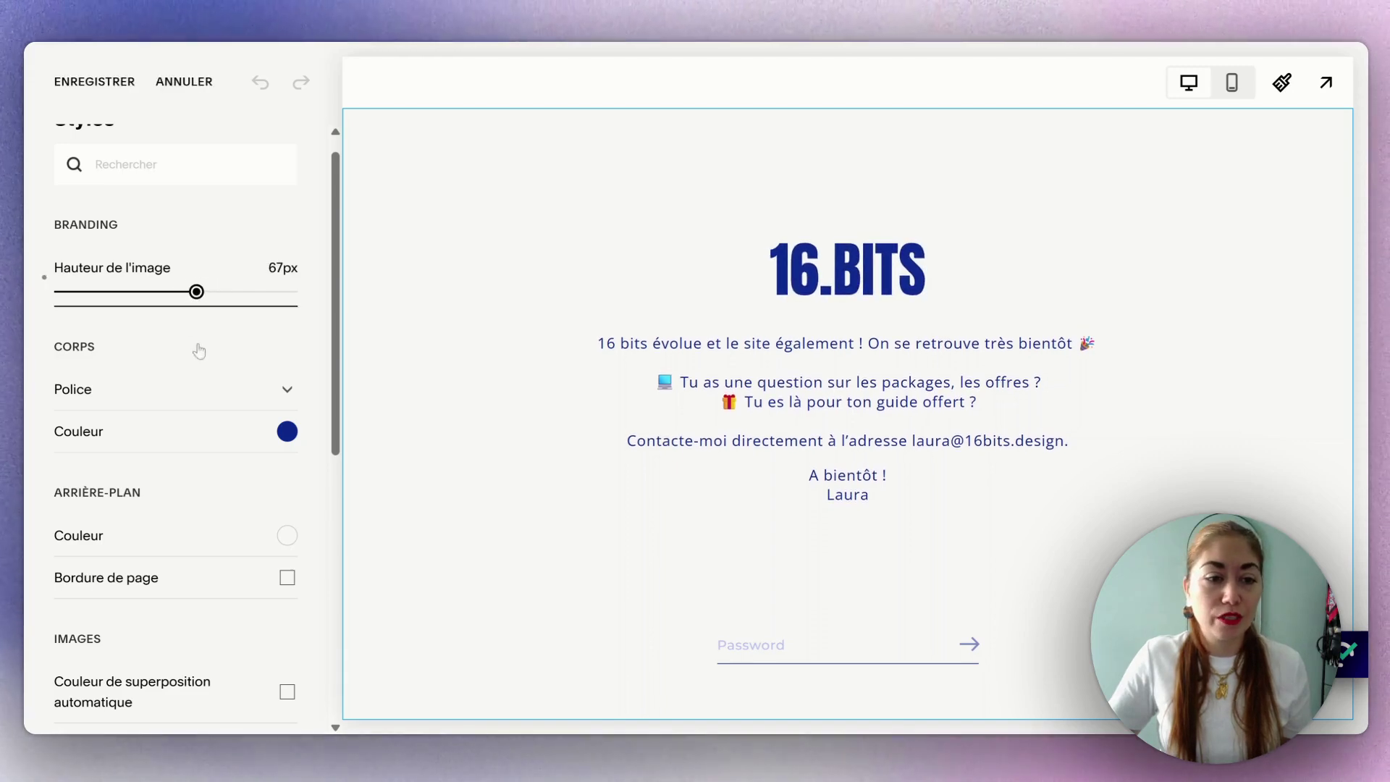
left_click(163, 391)
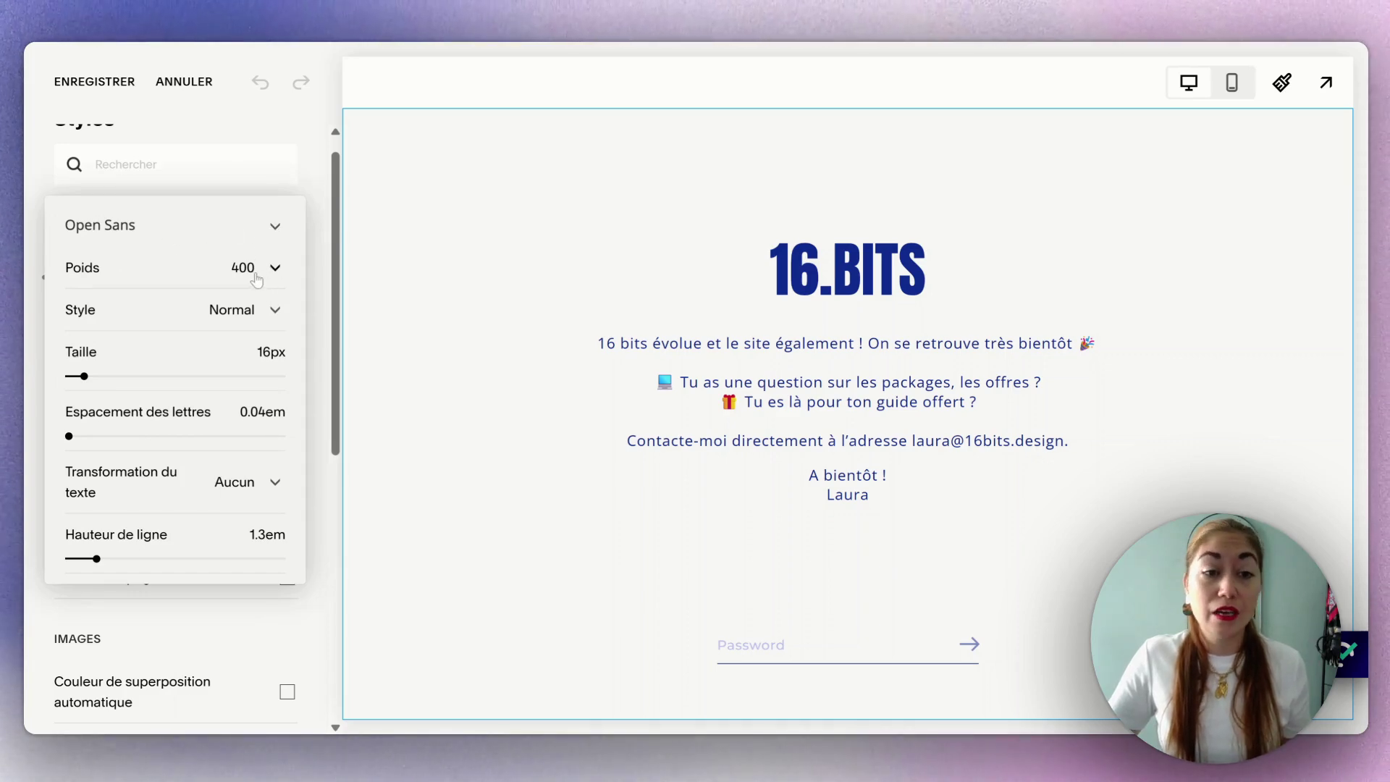
left_click(339, 355)
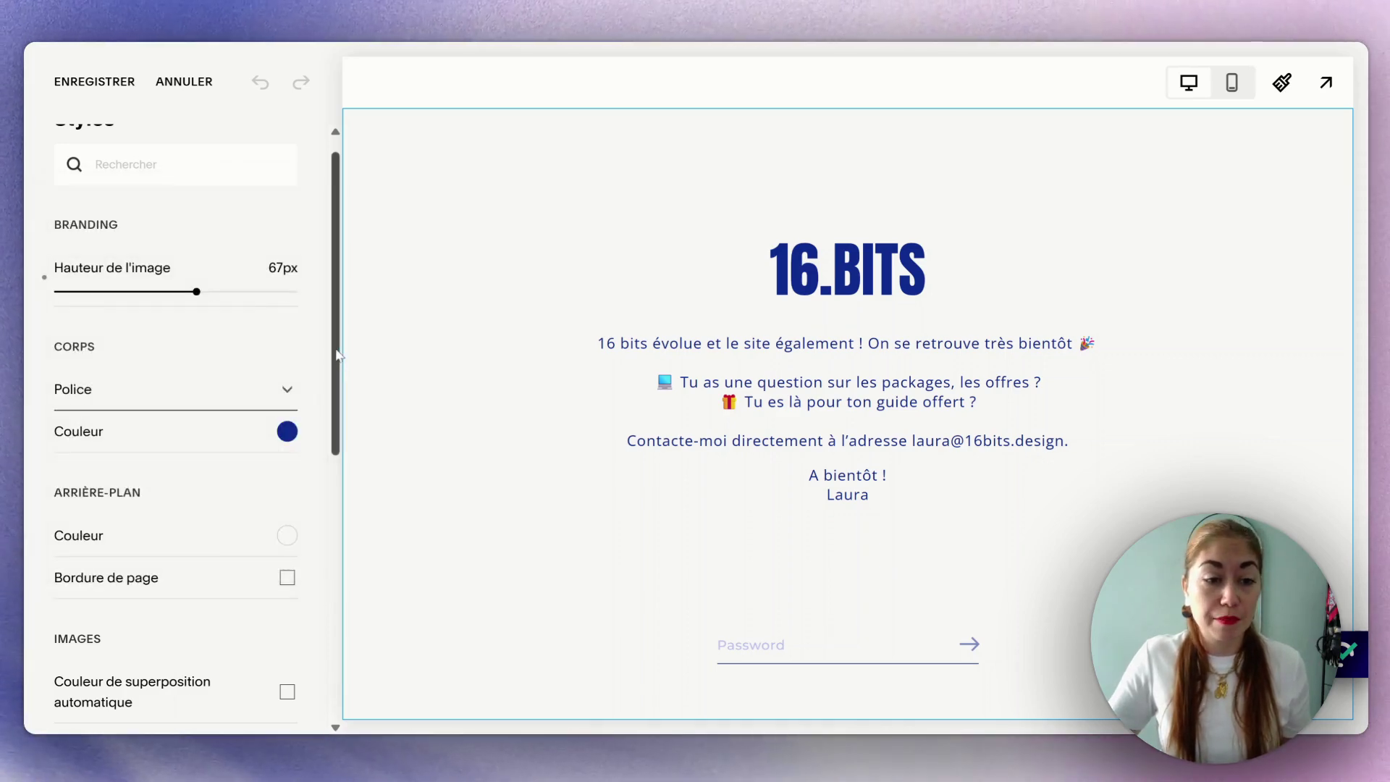
Step: Try the Rectangle style on the password field, and set it back to Souligné
left_click_drag(339, 355, 347, 395)
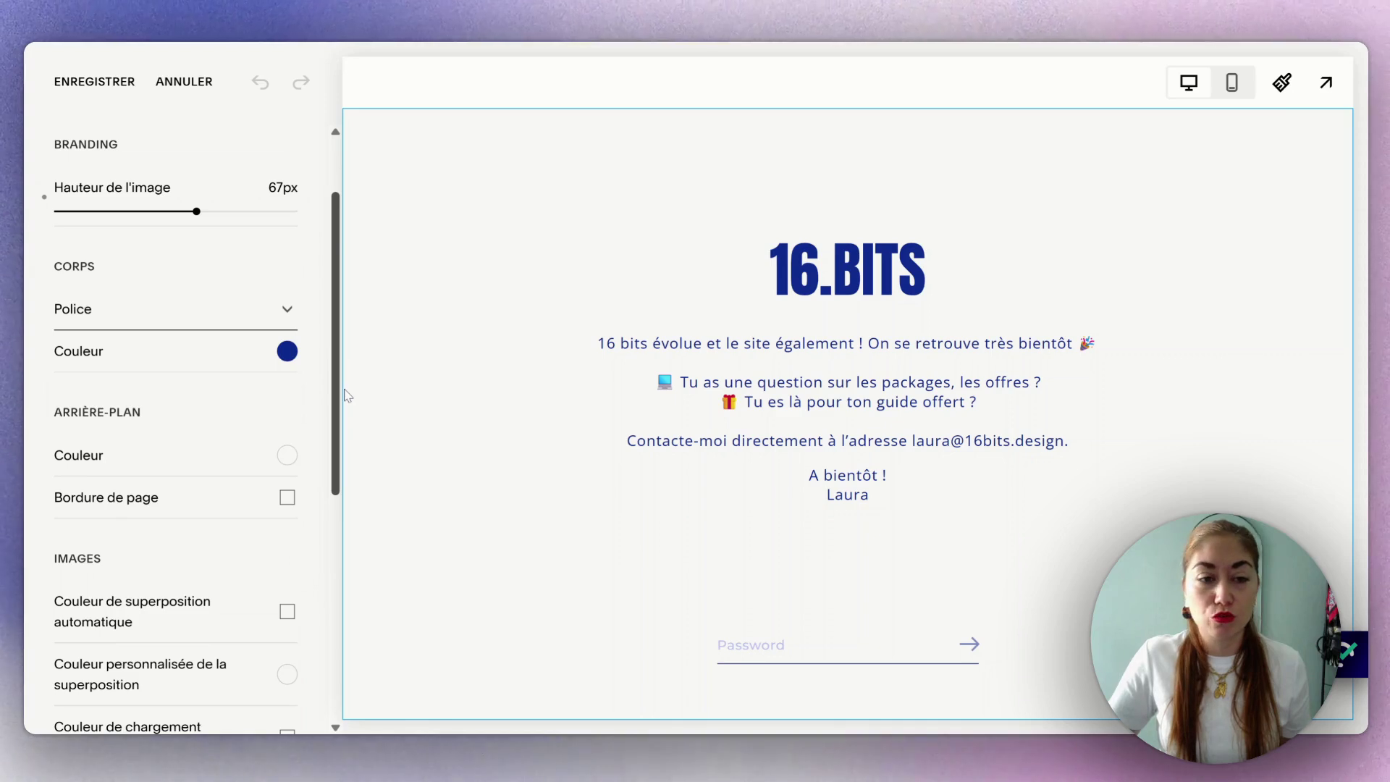
scroll(282, 362, "down", 4)
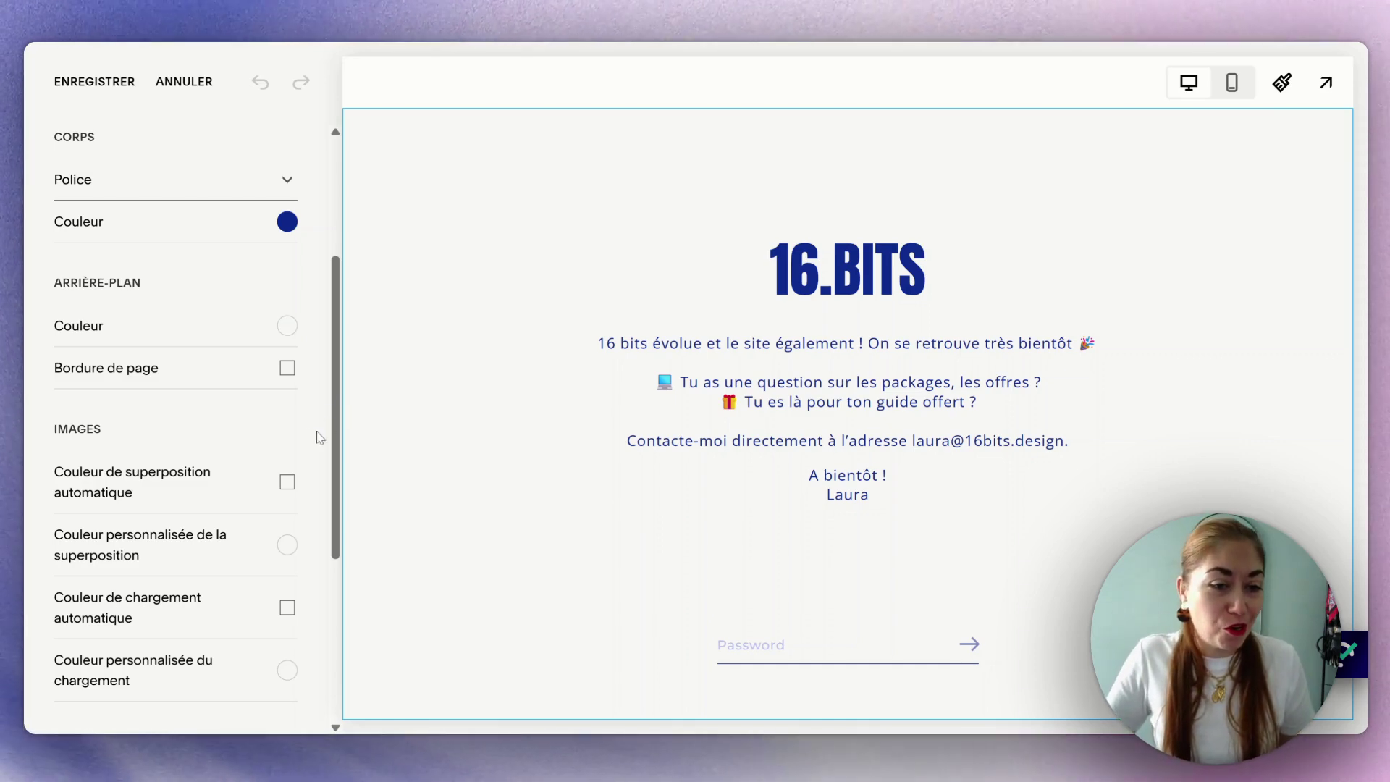
scroll(317, 436, "down", 3)
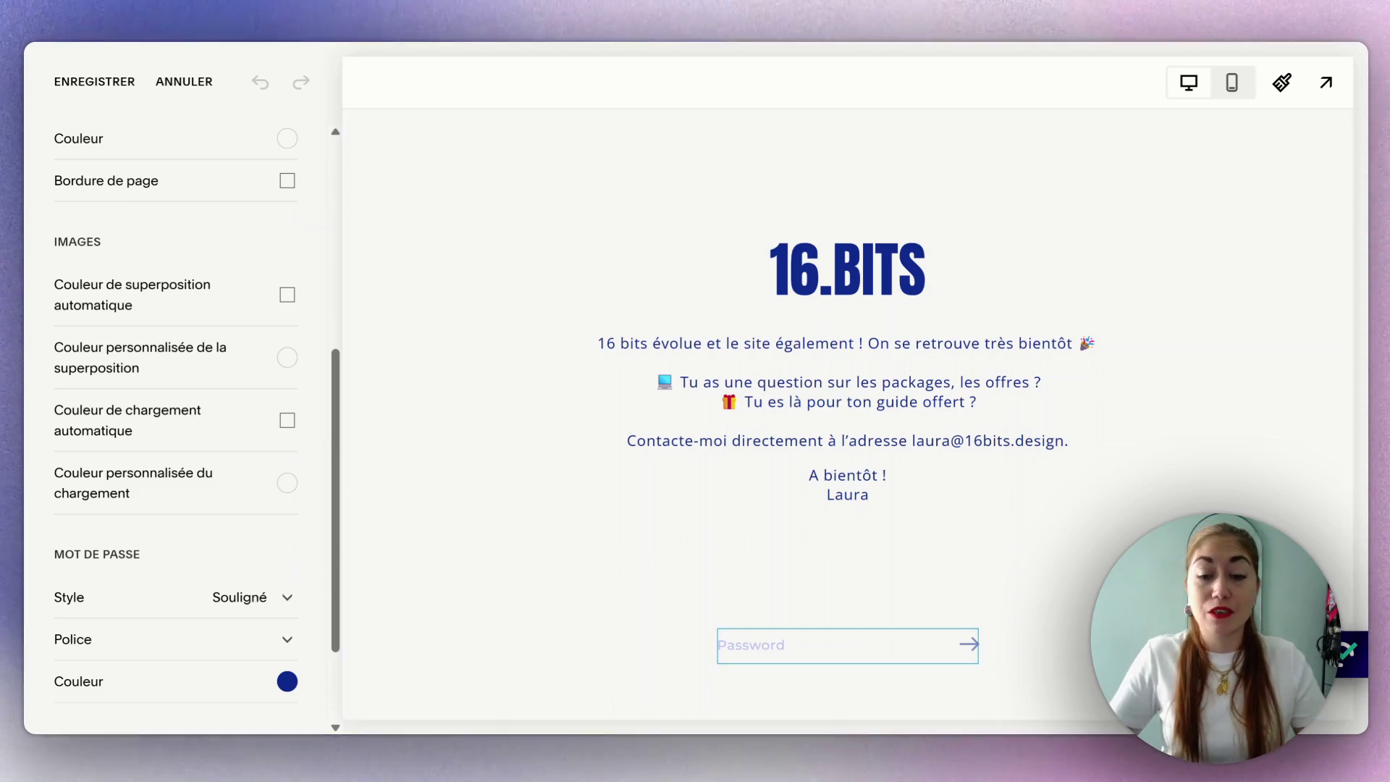
left_click(273, 599)
left_click(261, 556)
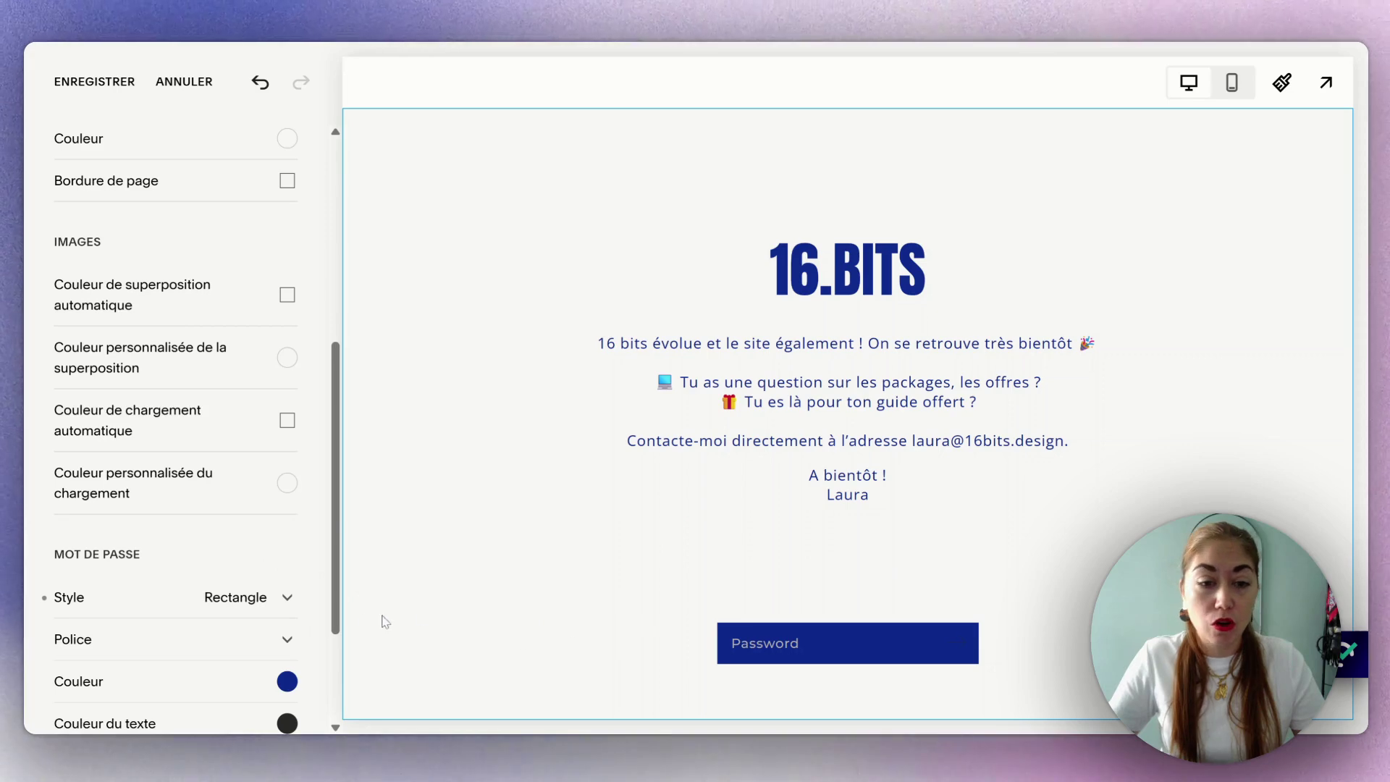
left_click(268, 598)
left_click(237, 640)
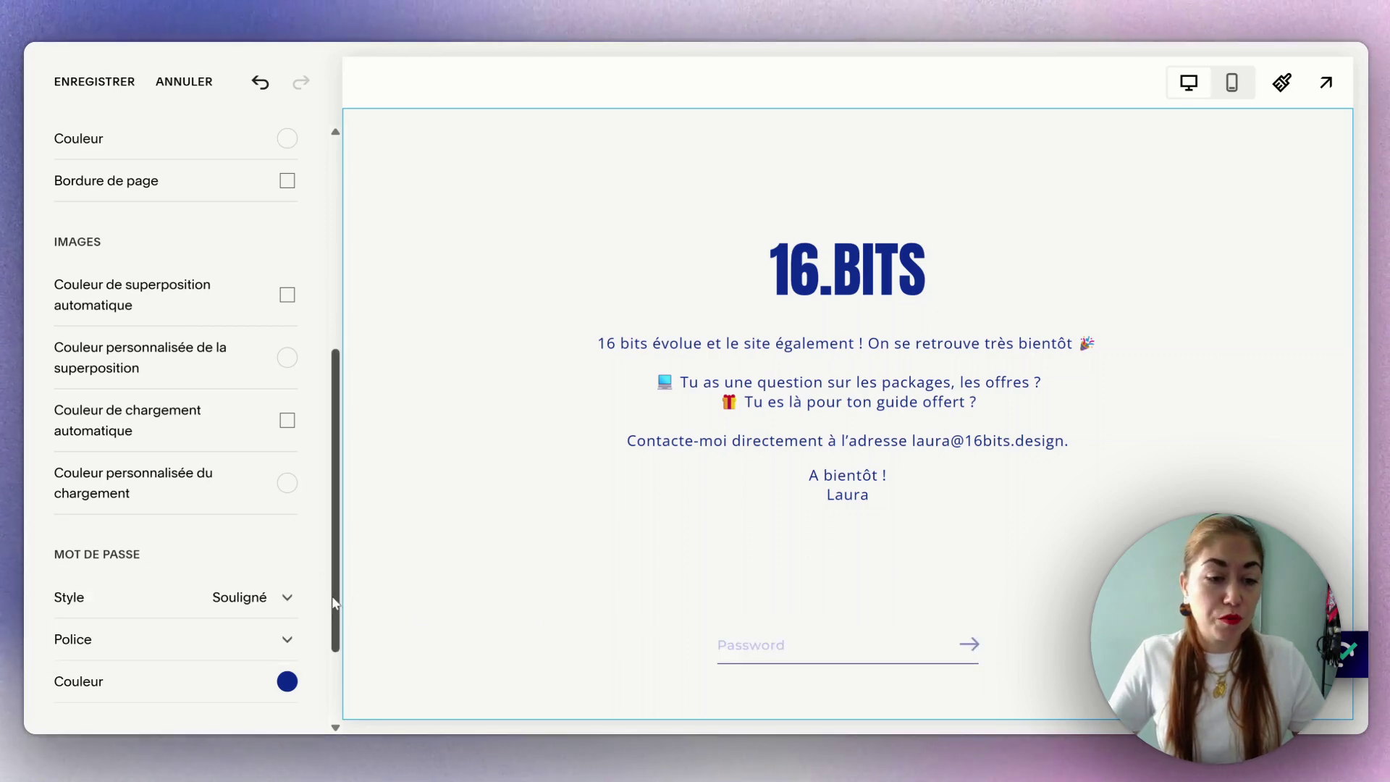
Step: Discard the style changes and return to the lock screen settings to review the section list
left_click_drag(342, 601, 370, 332)
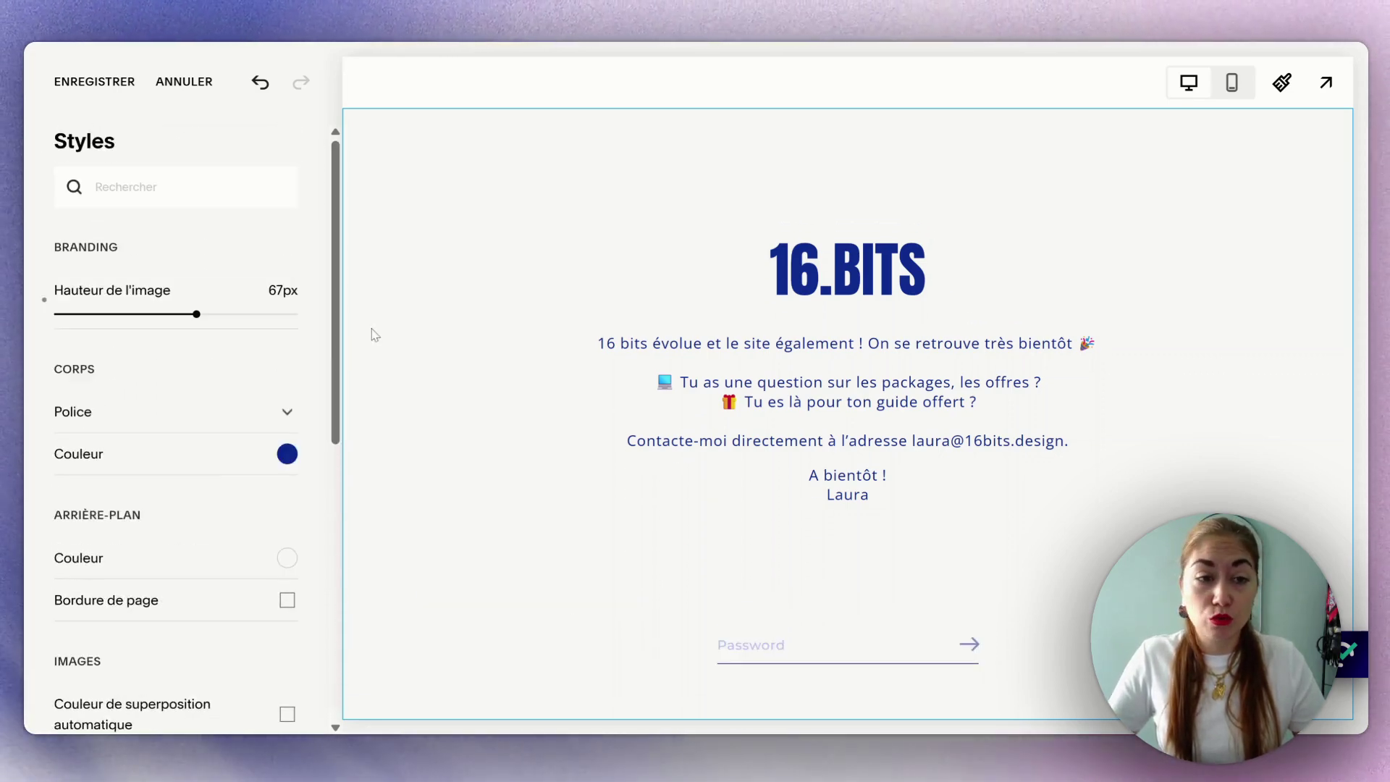
left_click(194, 84)
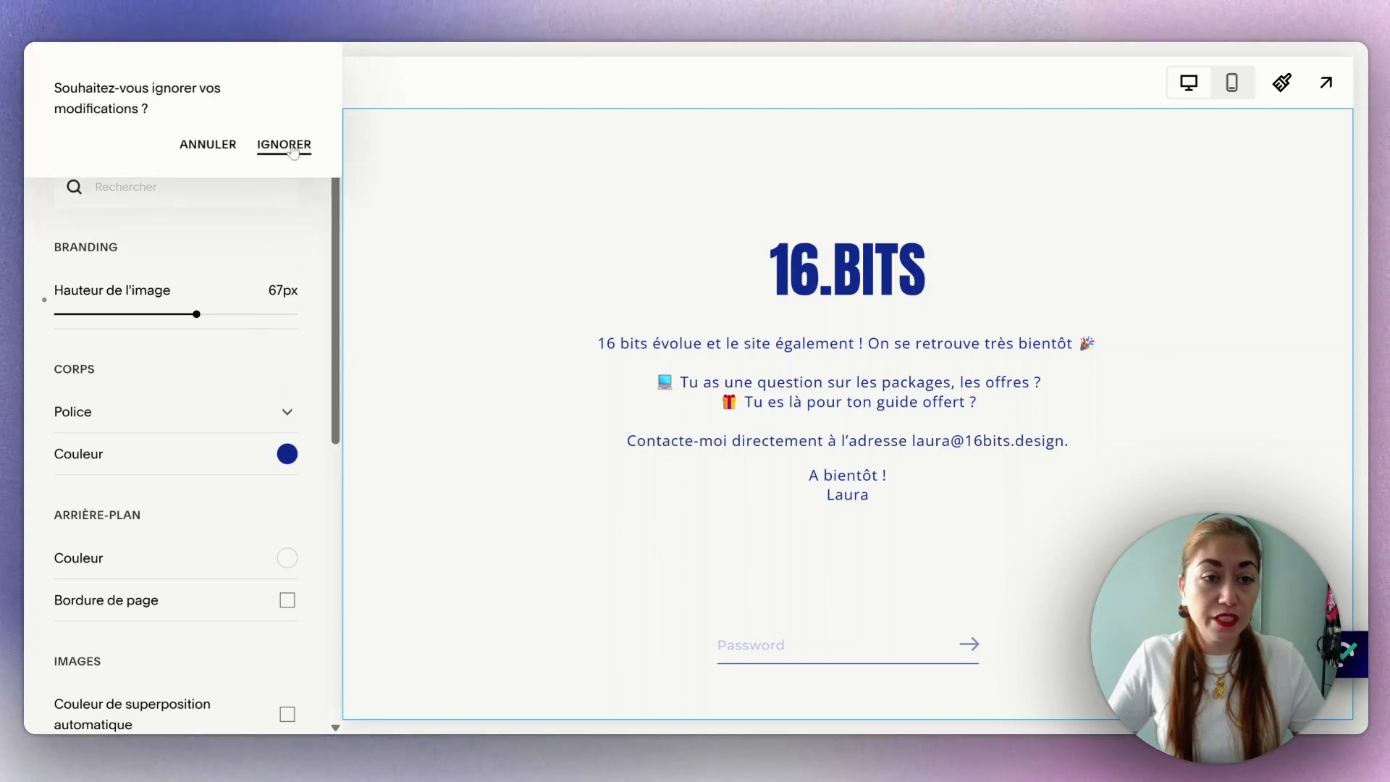
left_click(292, 150)
left_click(97, 81)
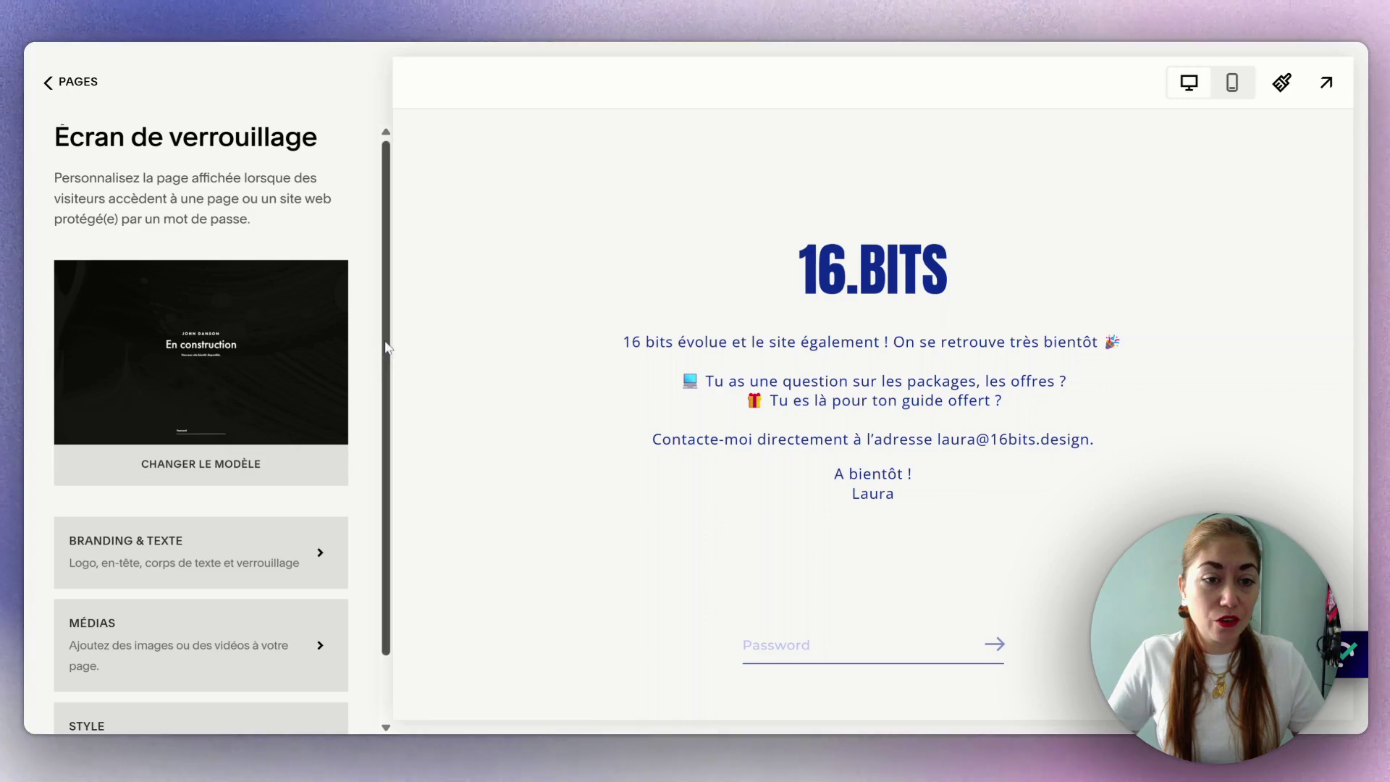
left_click_drag(386, 348, 388, 456)
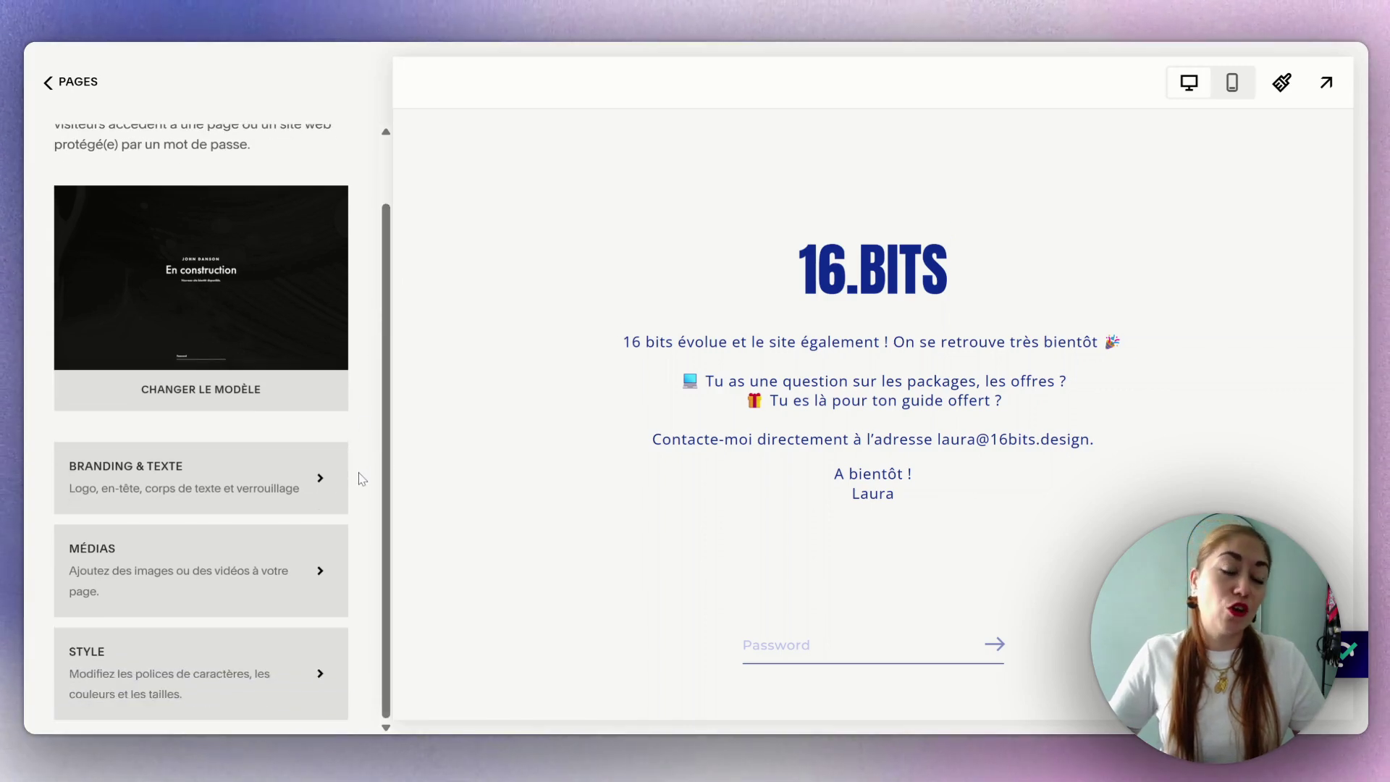